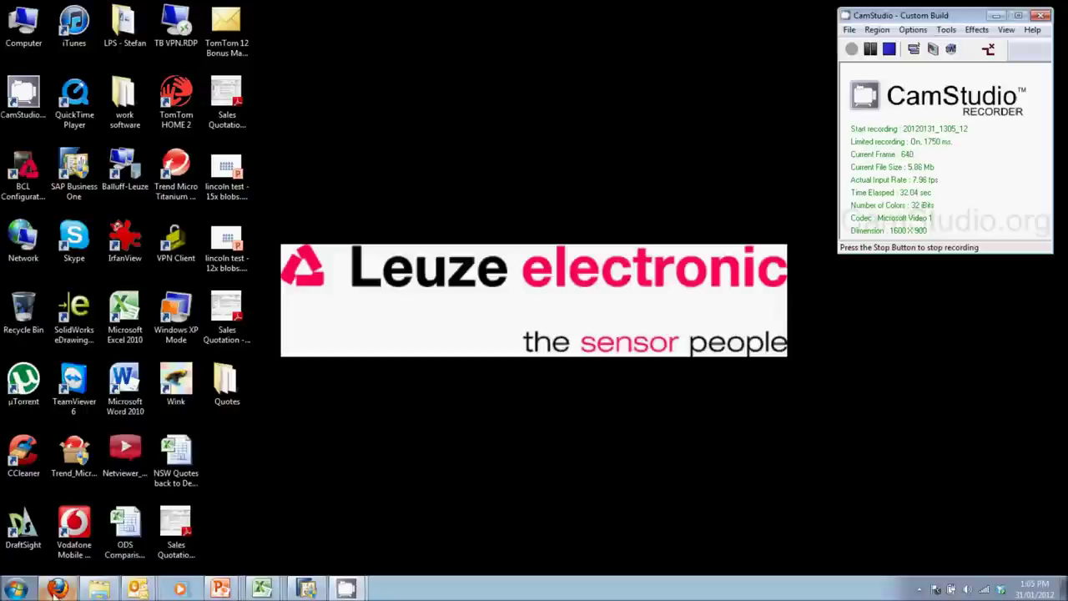
# Step: Load the camera's webConfig page at 192.168.60.101 in Firefox, fixing the mistyped 060
pyautogui.click(55, 593)
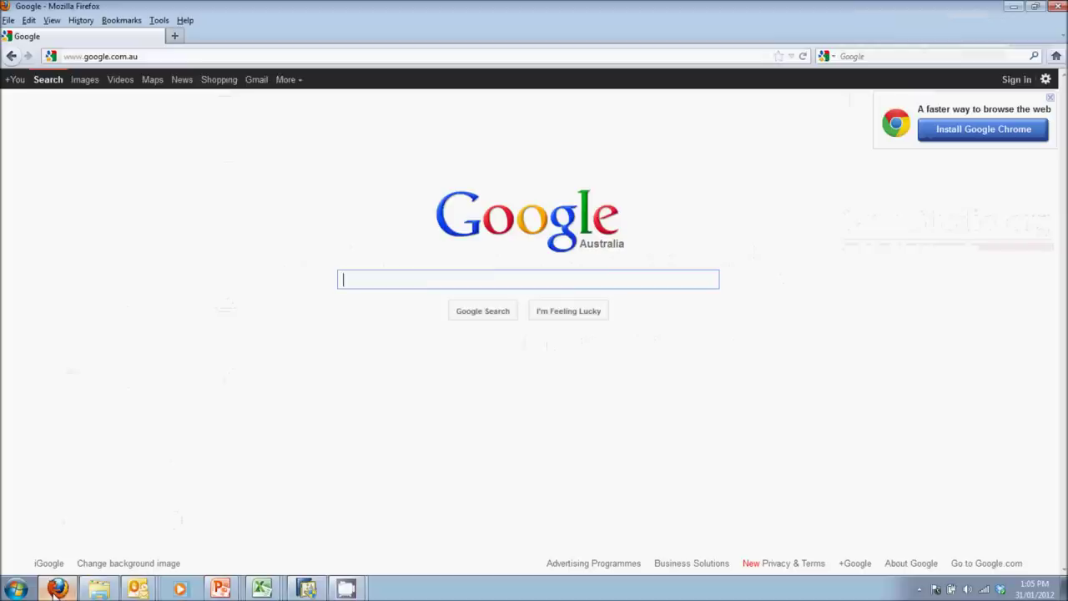
pyautogui.click(167, 55)
pyautogui.write('19')
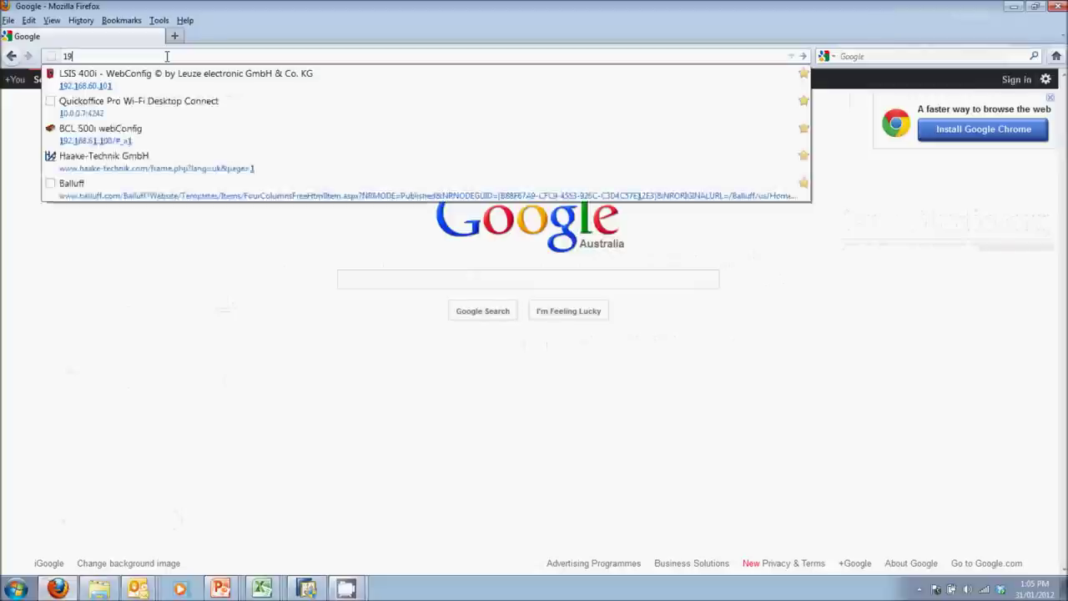
pyautogui.write('2.16')
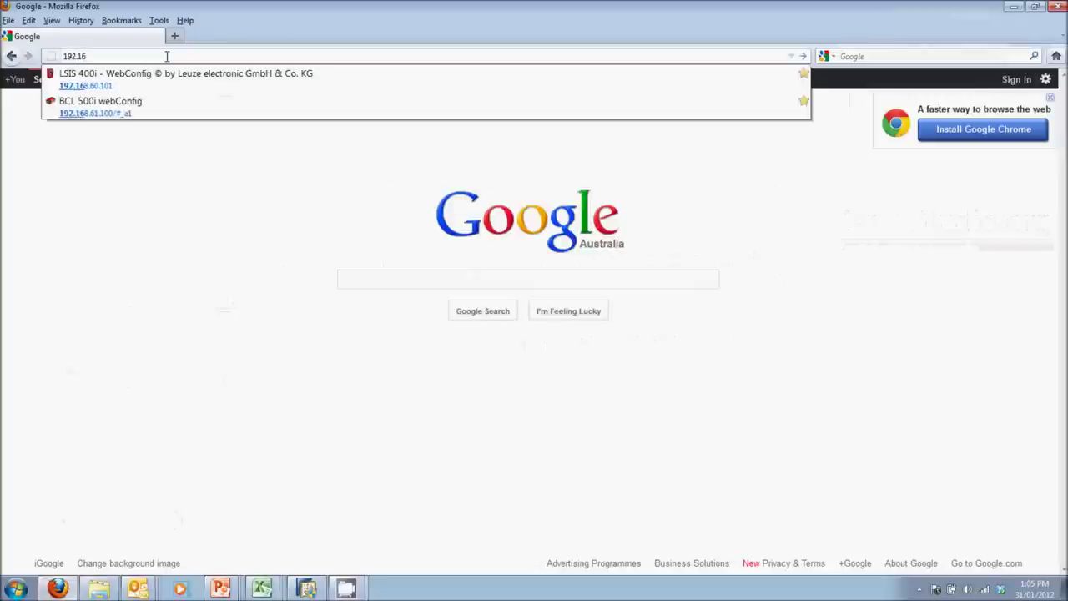
pyautogui.write('8.06')
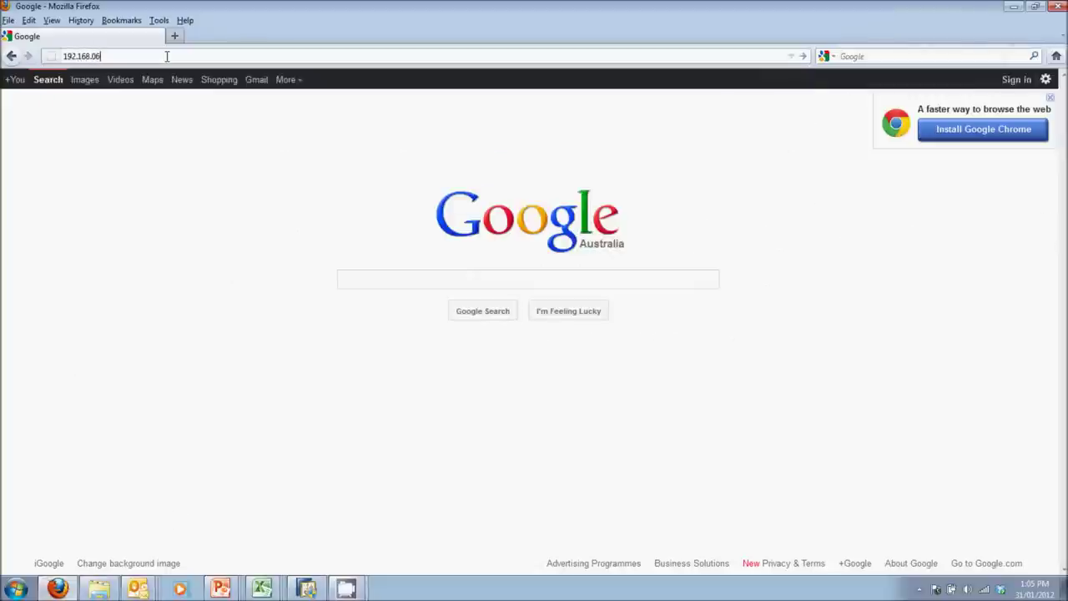
pyautogui.write('0.101')
pyautogui.press('Return')
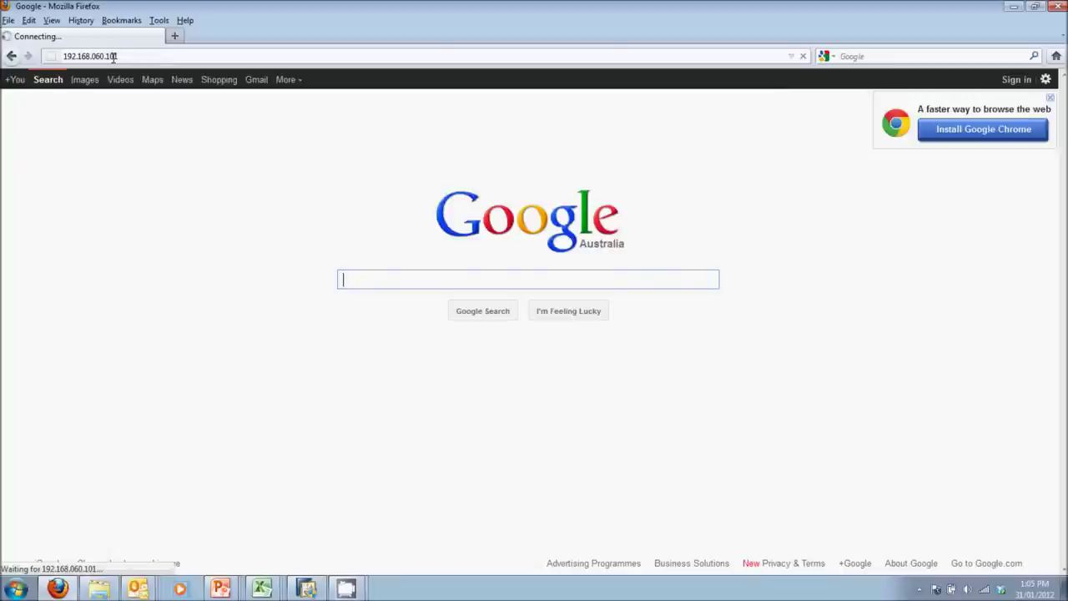
pyautogui.click(98, 56)
pyautogui.click(95, 56)
pyautogui.press('BackSpace')
pyautogui.press('Return')
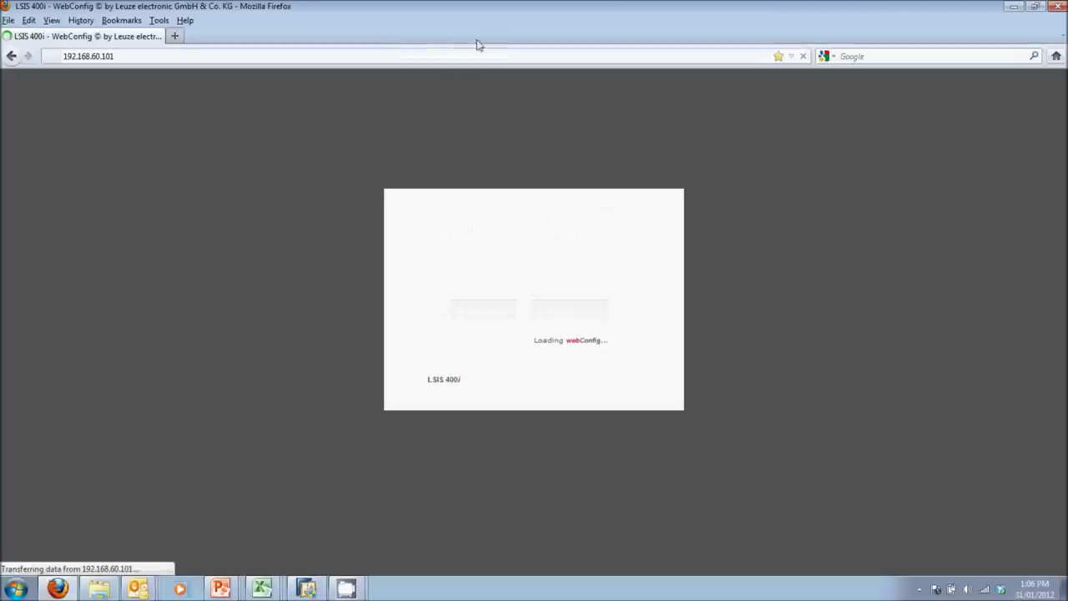
# Step: Make Firefox full screen, switch the camera to Service mode and show the check-program list
pyautogui.click(51, 21)
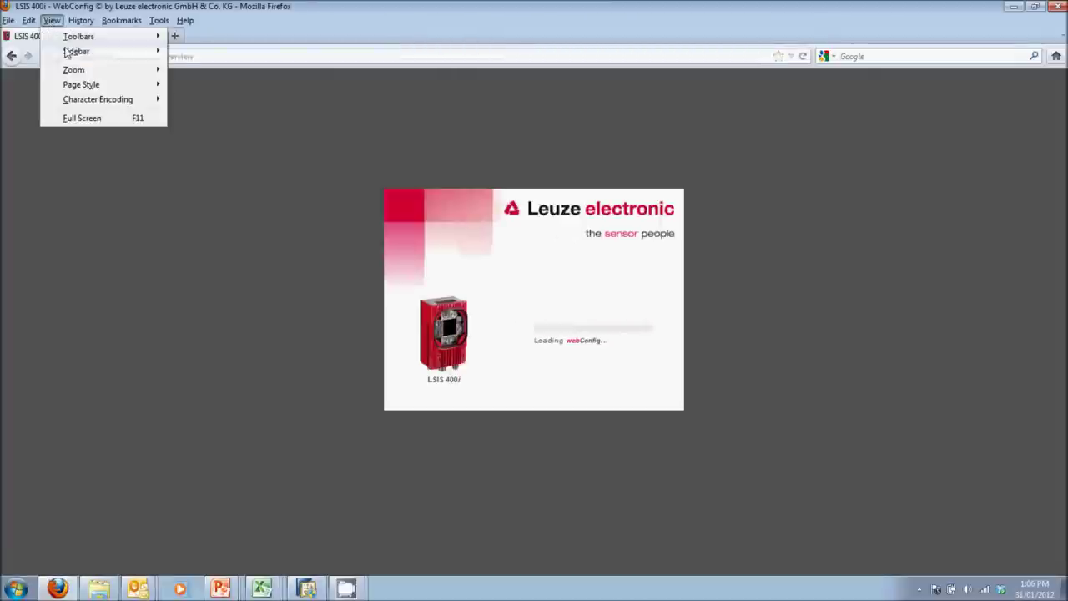
pyautogui.click(84, 117)
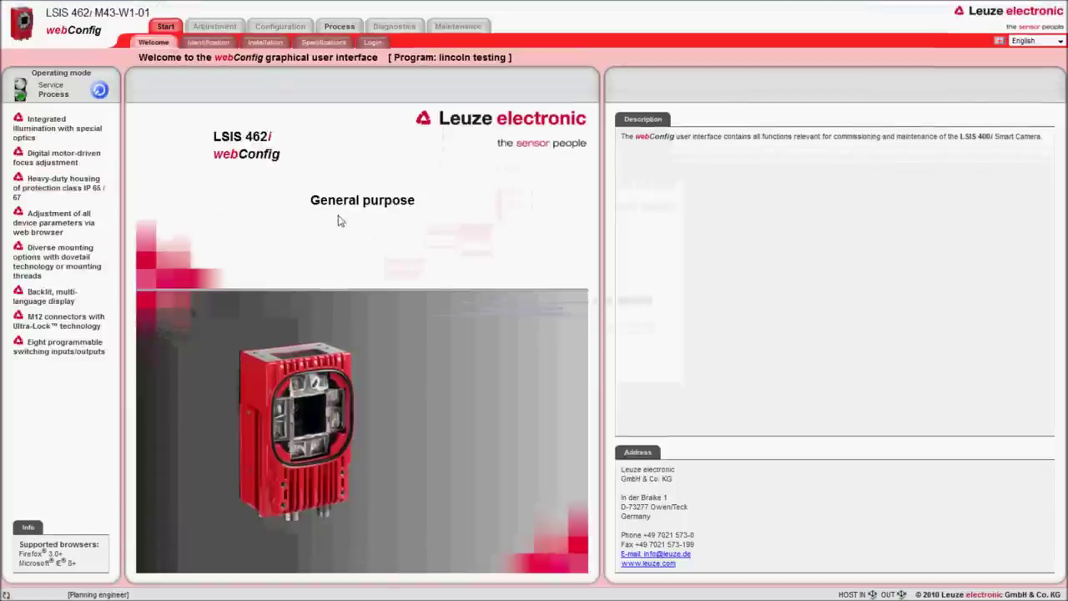
pyautogui.click(100, 92)
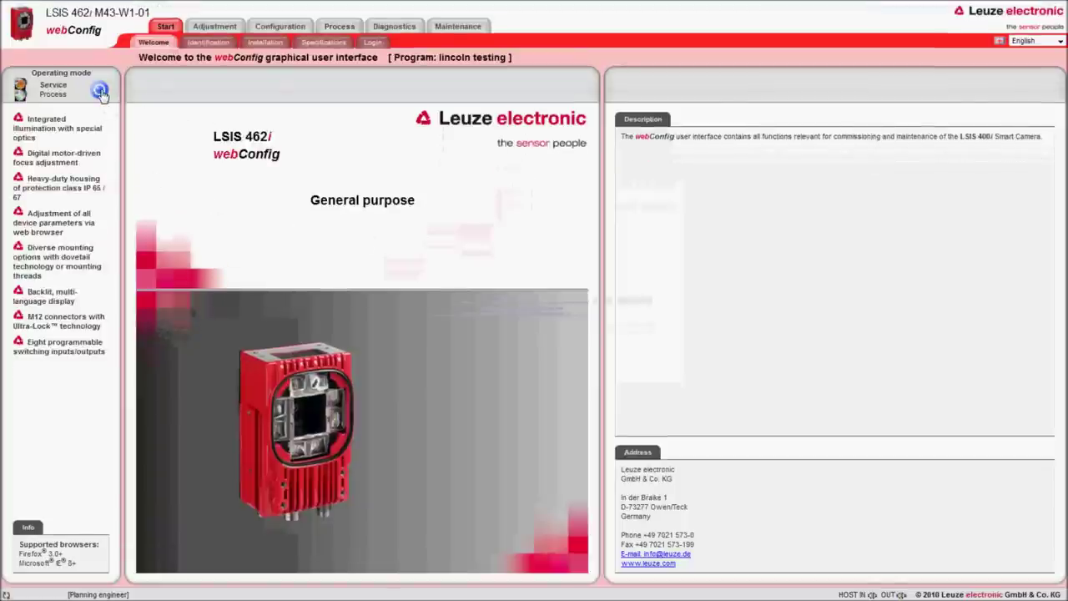
pyautogui.click(288, 28)
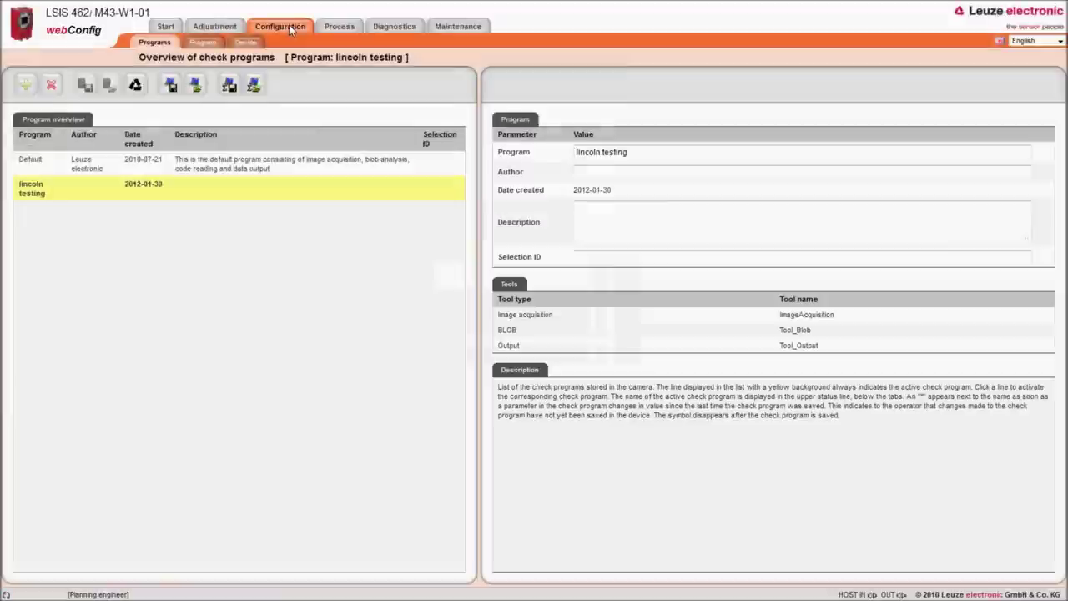
# Step: Create a new check program named 'testing for Lincoln'
pyautogui.click(25, 87)
pyautogui.write('testing')
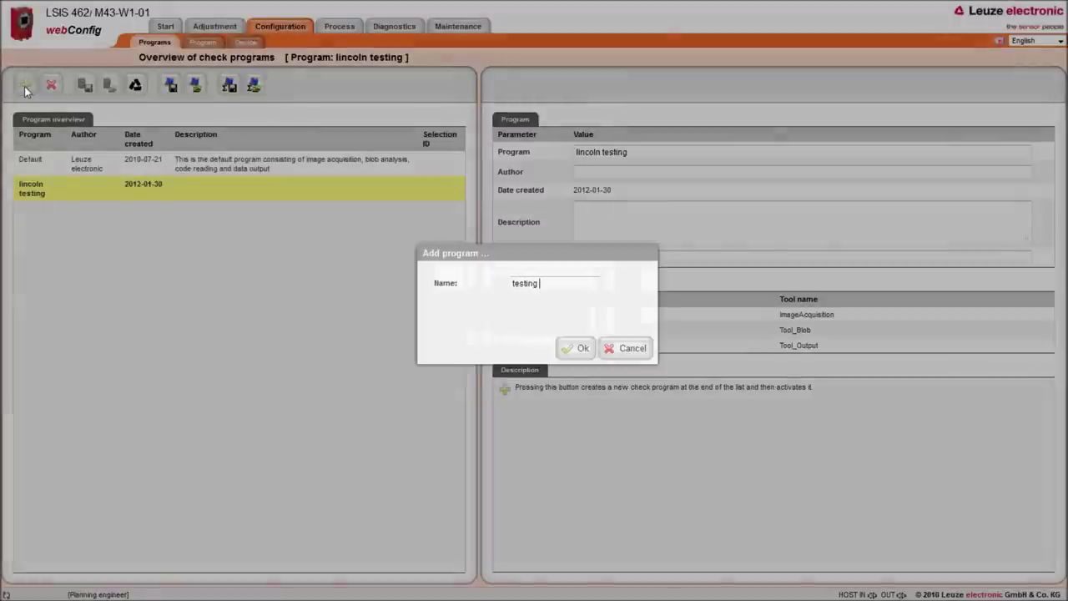
pyautogui.write(' for Lin')
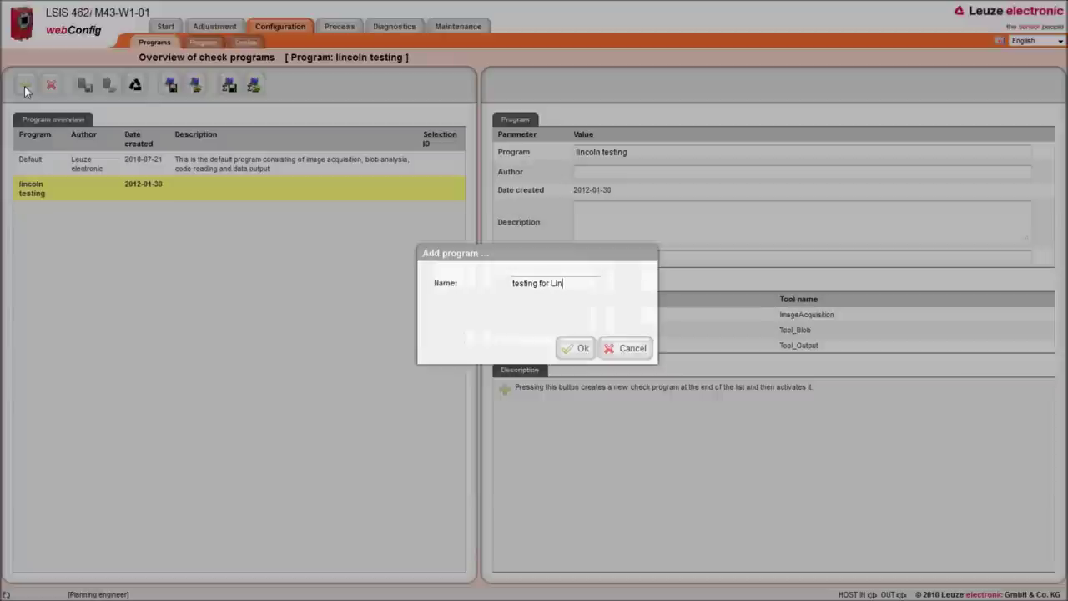
pyautogui.write('coln')
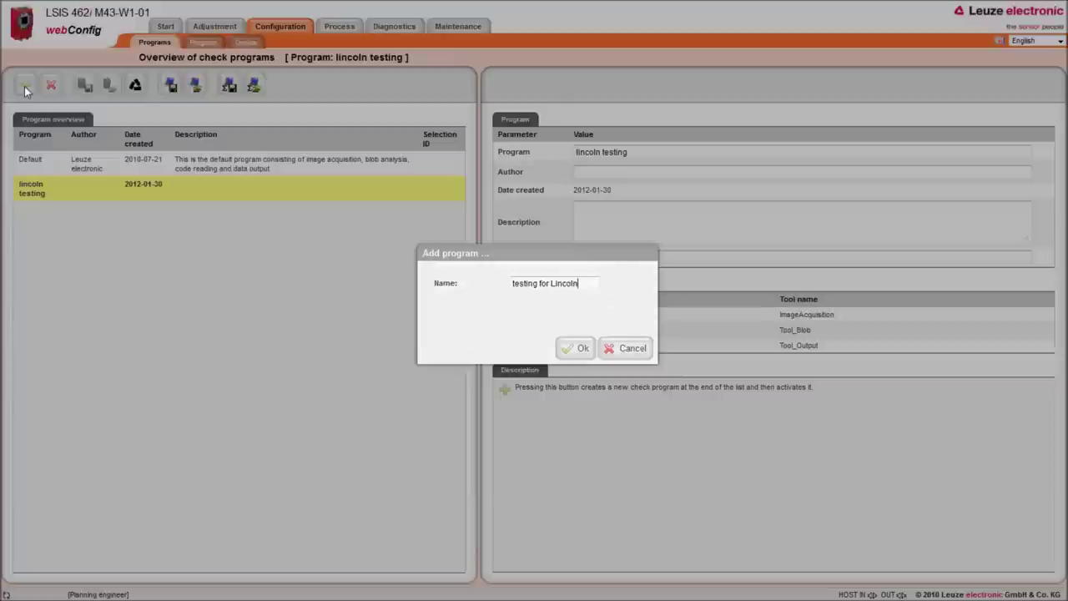
pyautogui.press('Return')
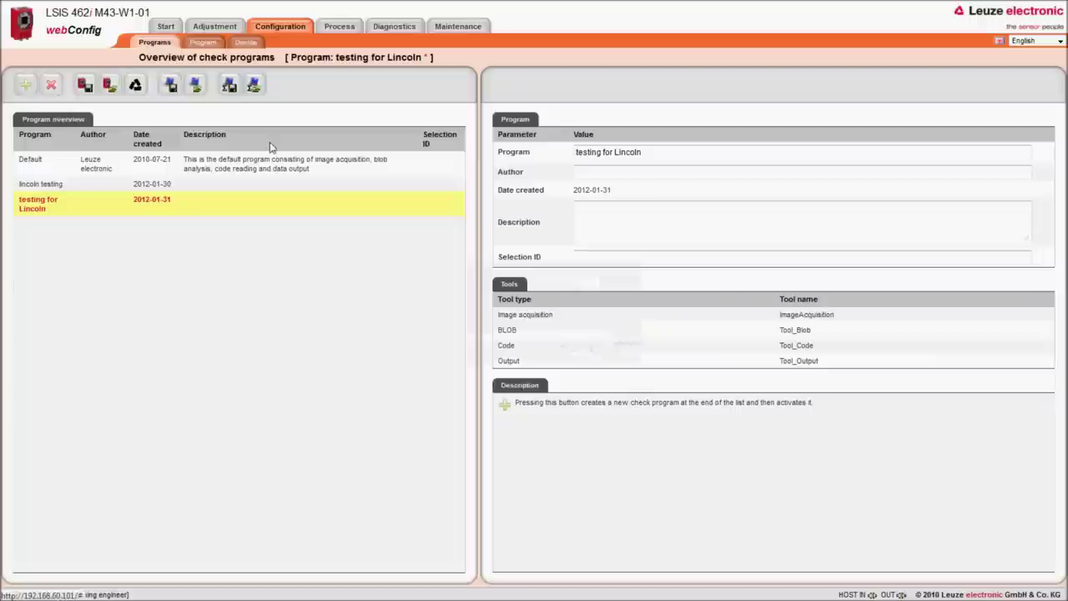
pyautogui.click(599, 171)
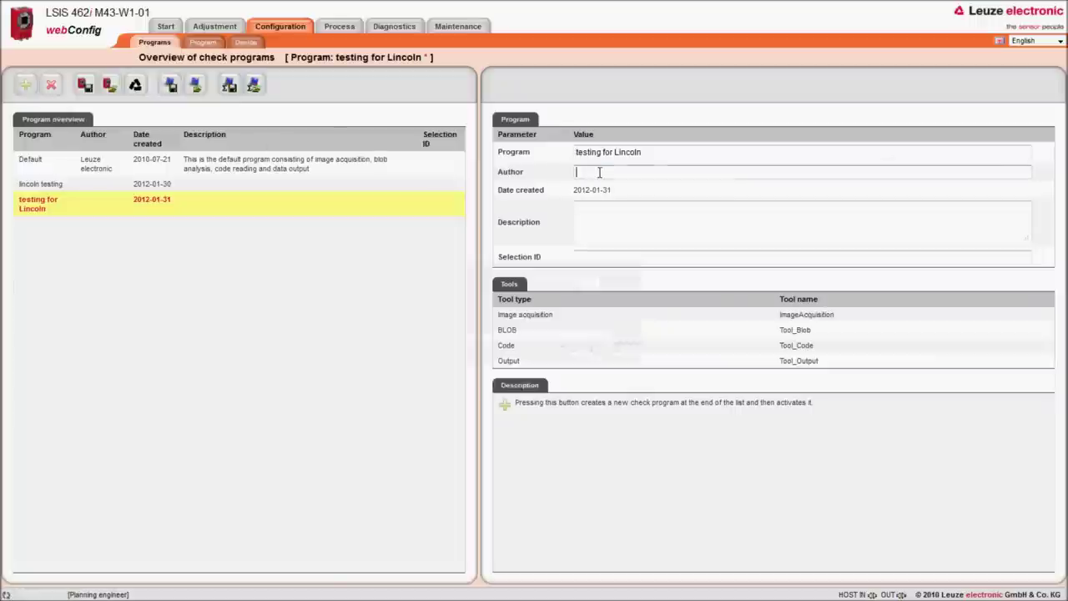
# Step: Enter the author's name and a description about outputting multiple BLOBs' x/y coordinates, then save the programs
pyautogui.write('Tony')
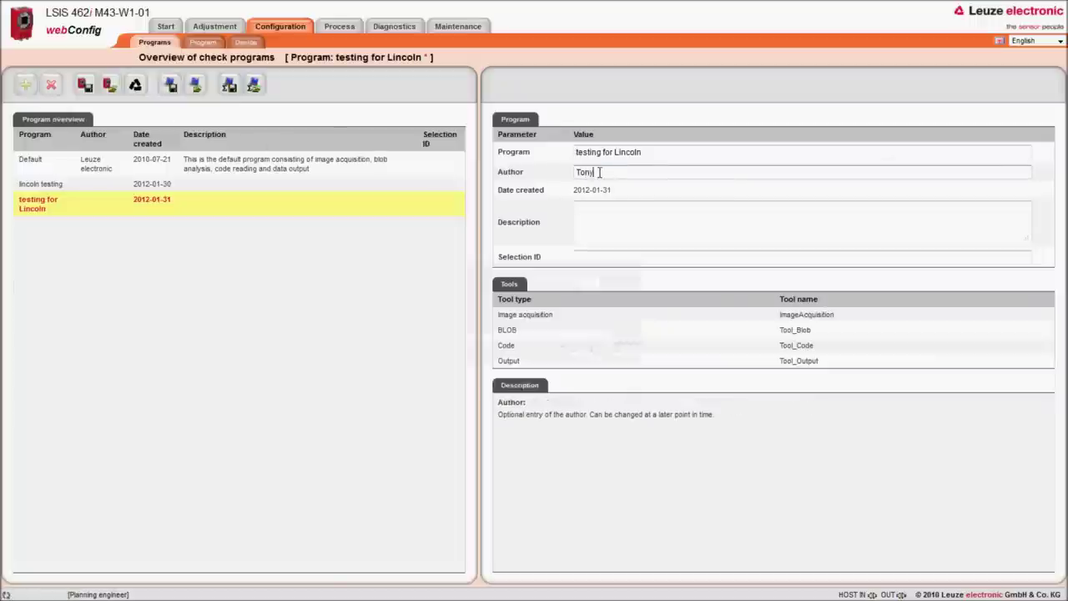
pyautogui.write(' Barnett - Australia')
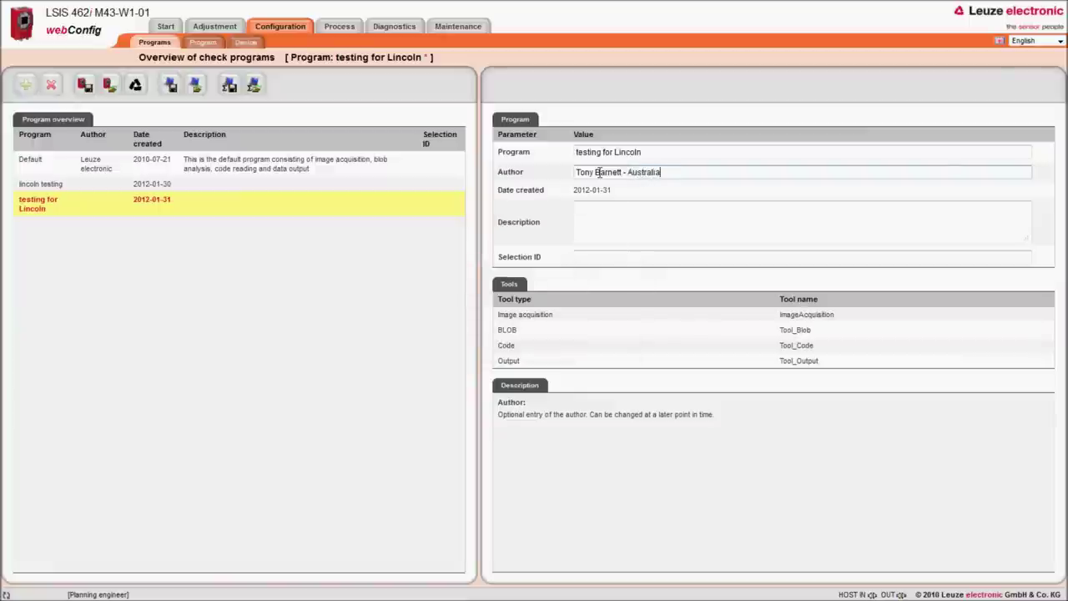
pyautogui.press('Tab')
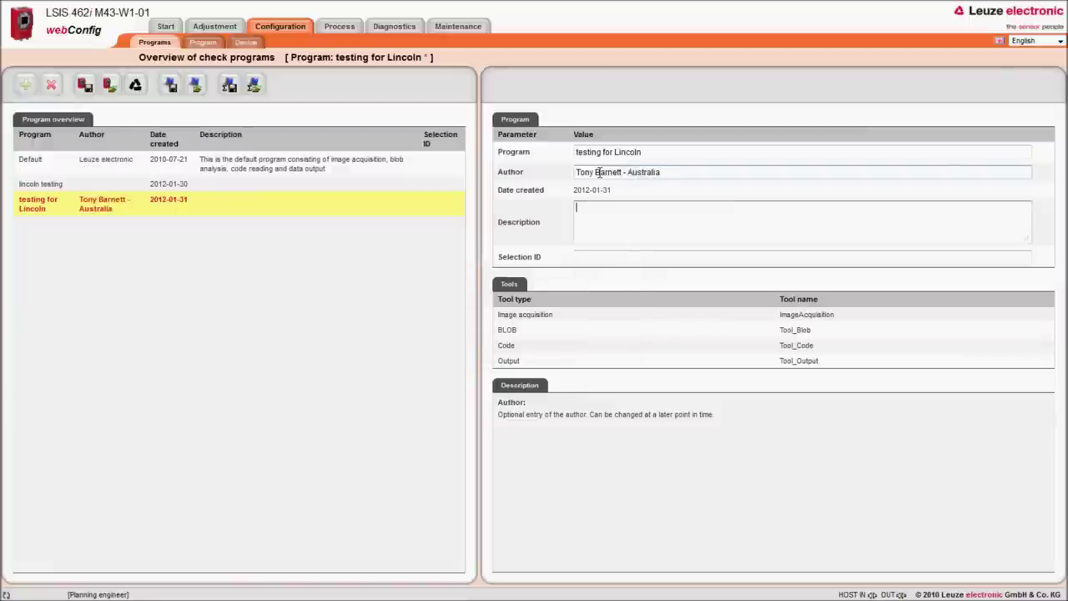
pyautogui.write('testing data')
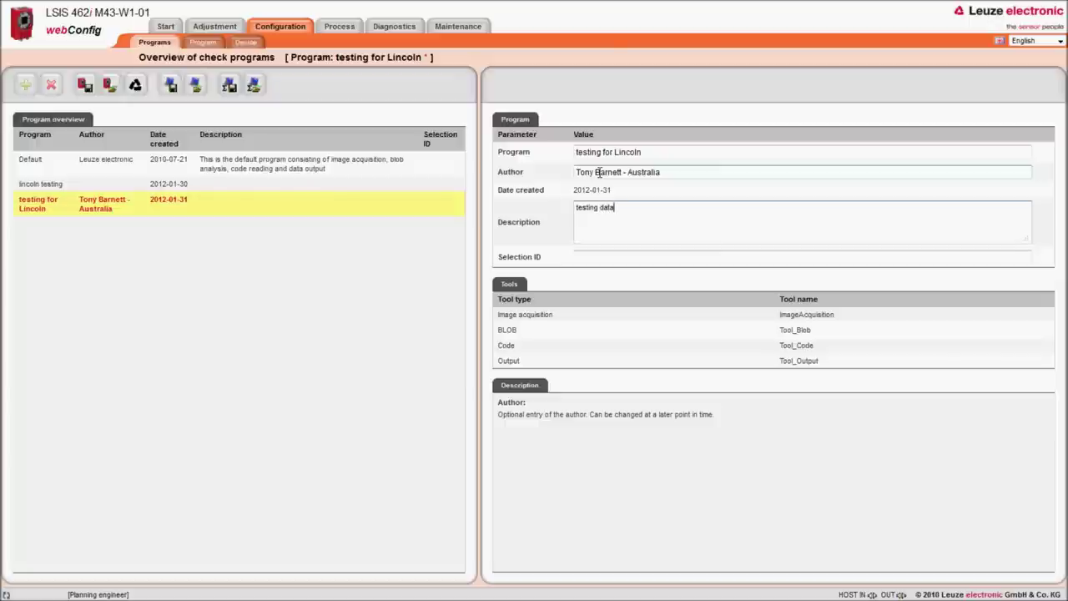
pyautogui.write(' output of x and y co')
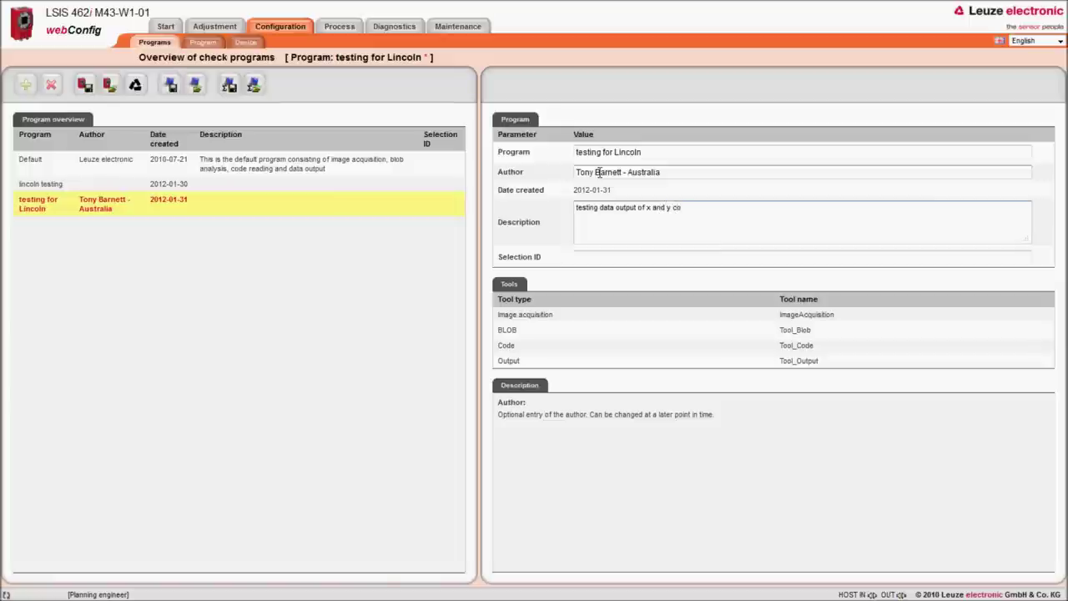
pyautogui.write('ordinates of mult')
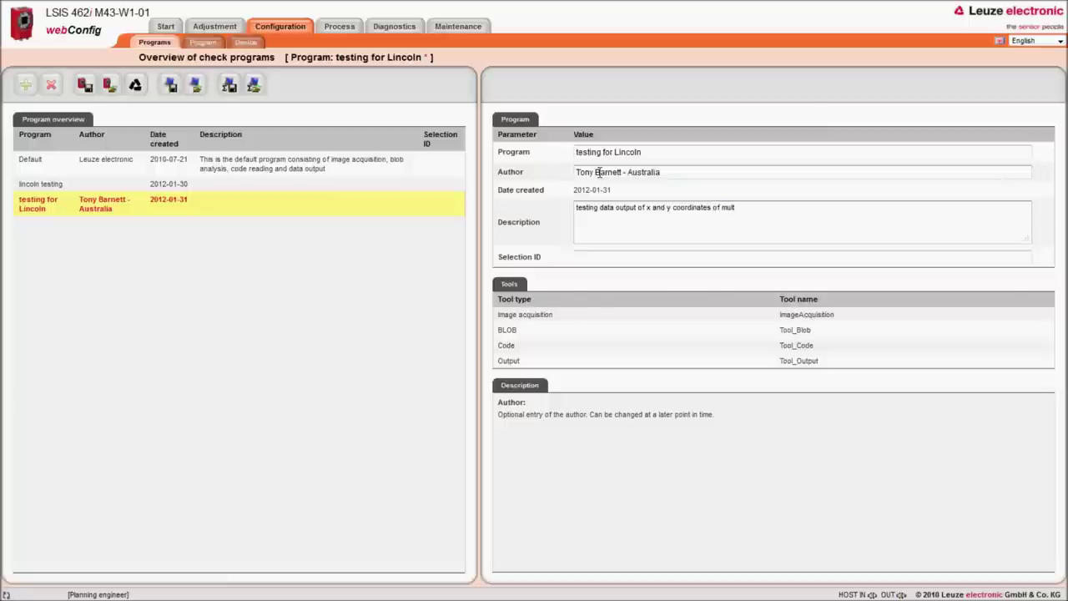
pyautogui.write("iple BLOB's per fram")
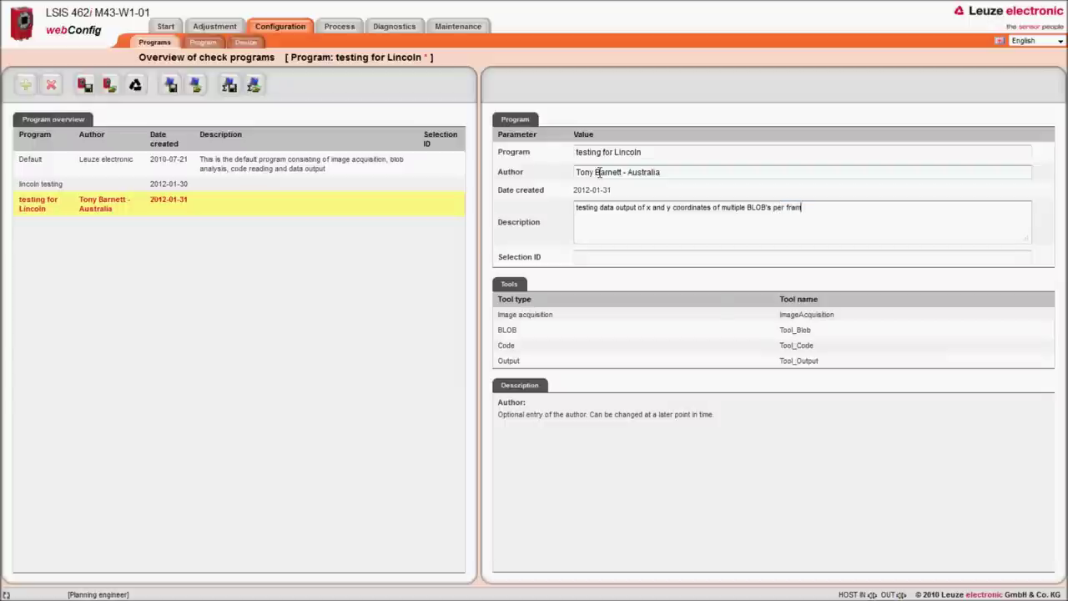
pyautogui.write('e, robot will receive data and pick')
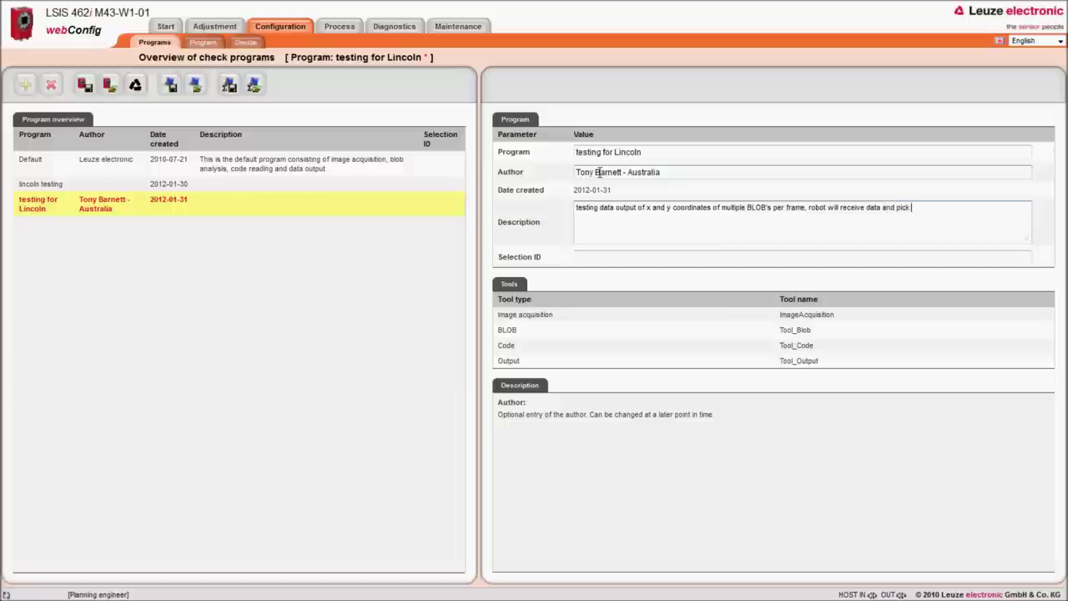
pyautogui.write(' up from each individual location.')
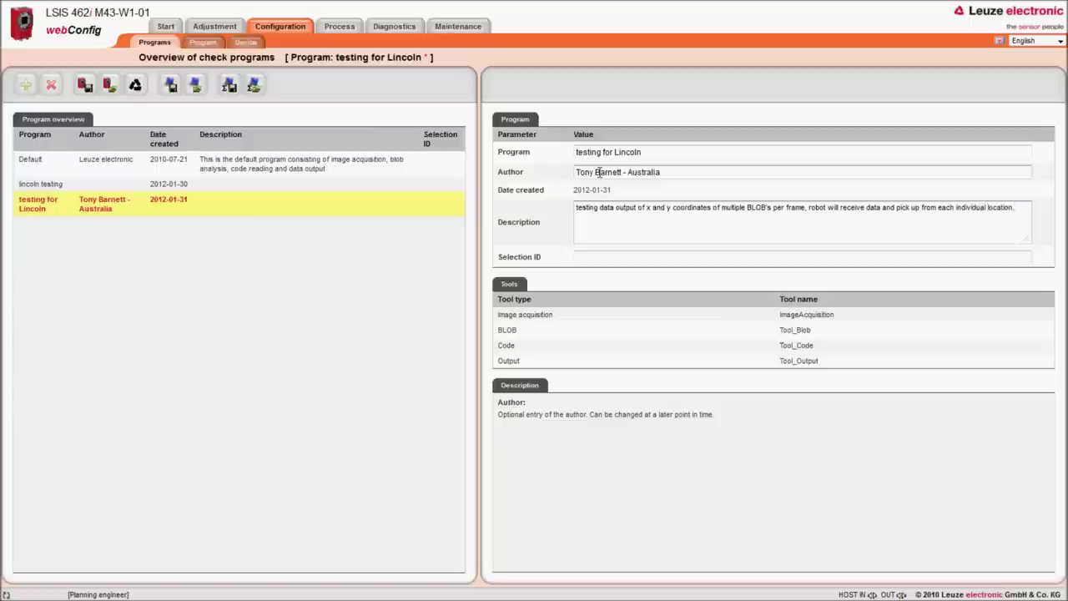
pyautogui.click(84, 84)
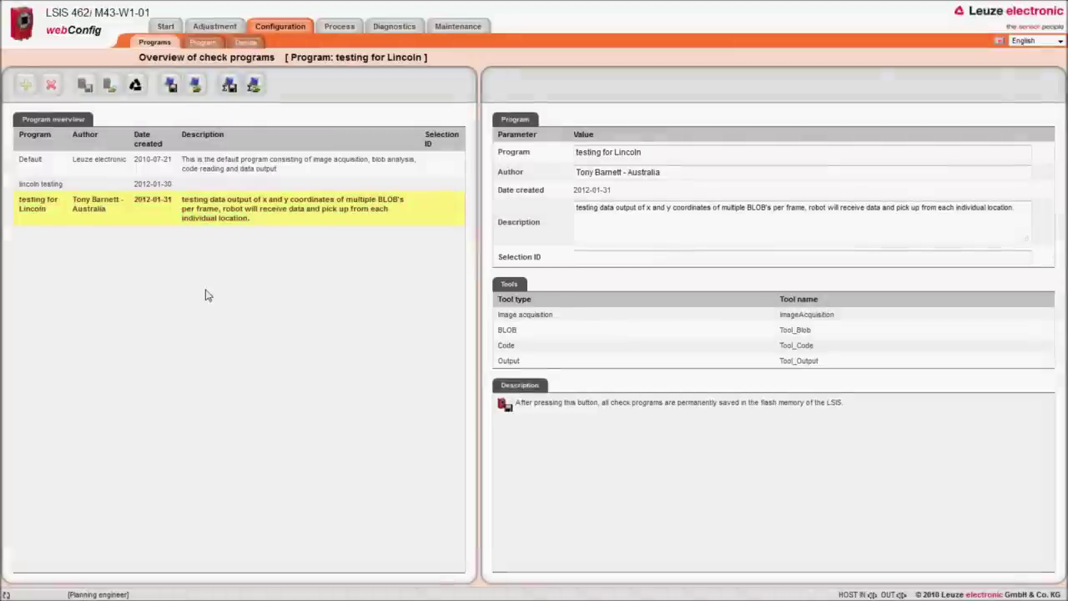
pyautogui.click(201, 44)
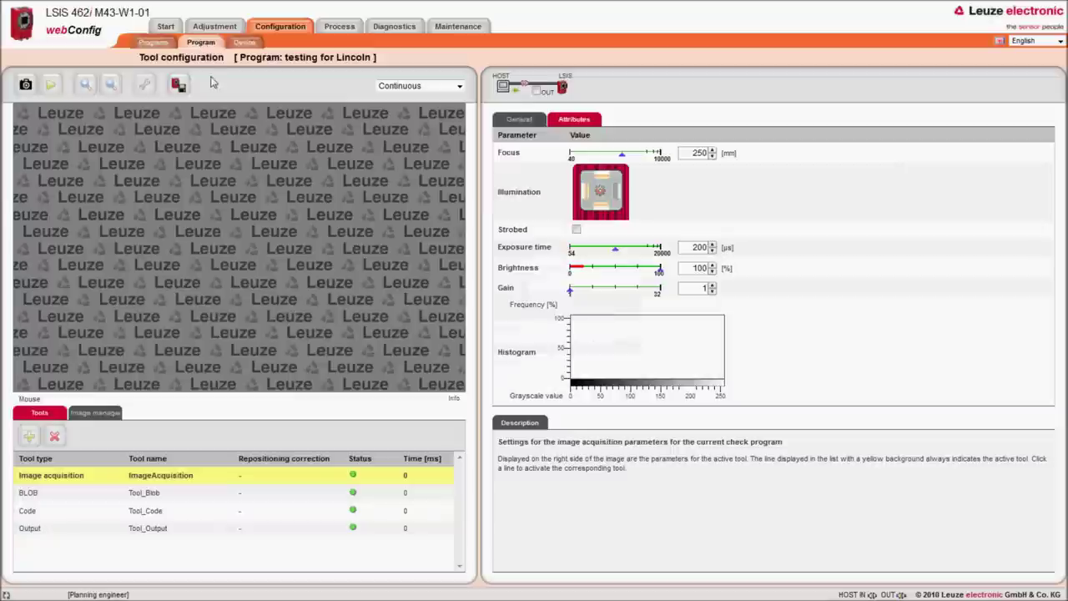
# Step: Delete Tool_Code from the tool list and select the Image acquisition tool
pyautogui.click(28, 512)
pyautogui.click(54, 437)
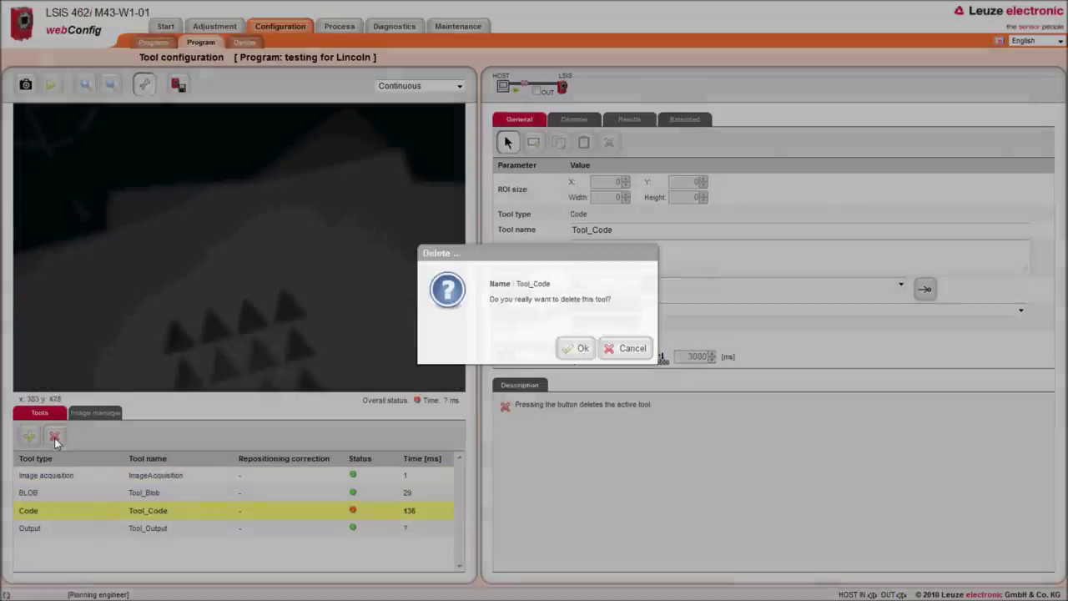
pyautogui.click(581, 348)
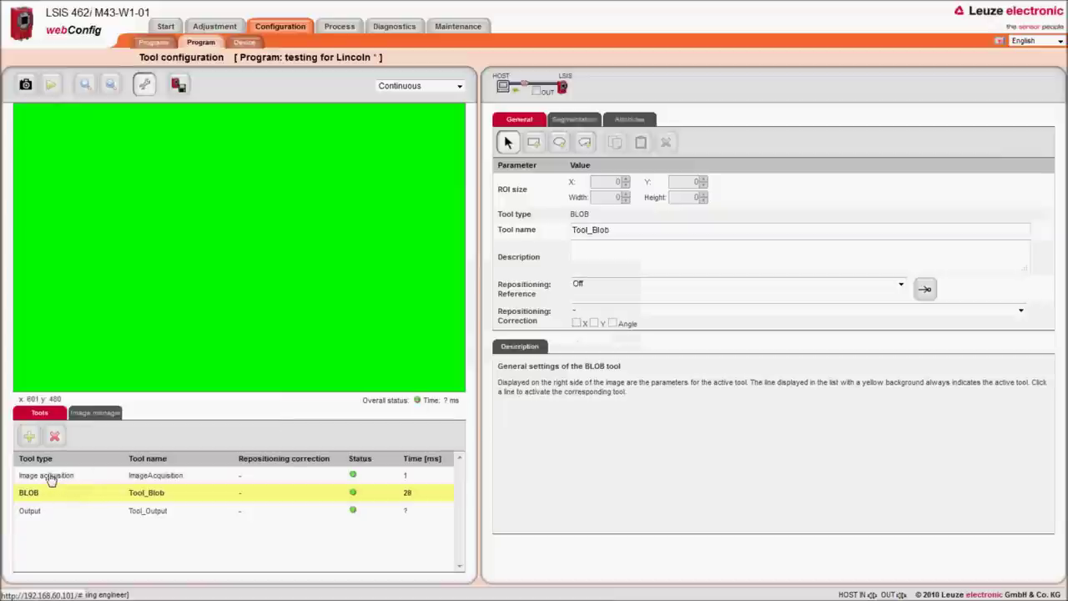
pyautogui.click(48, 477)
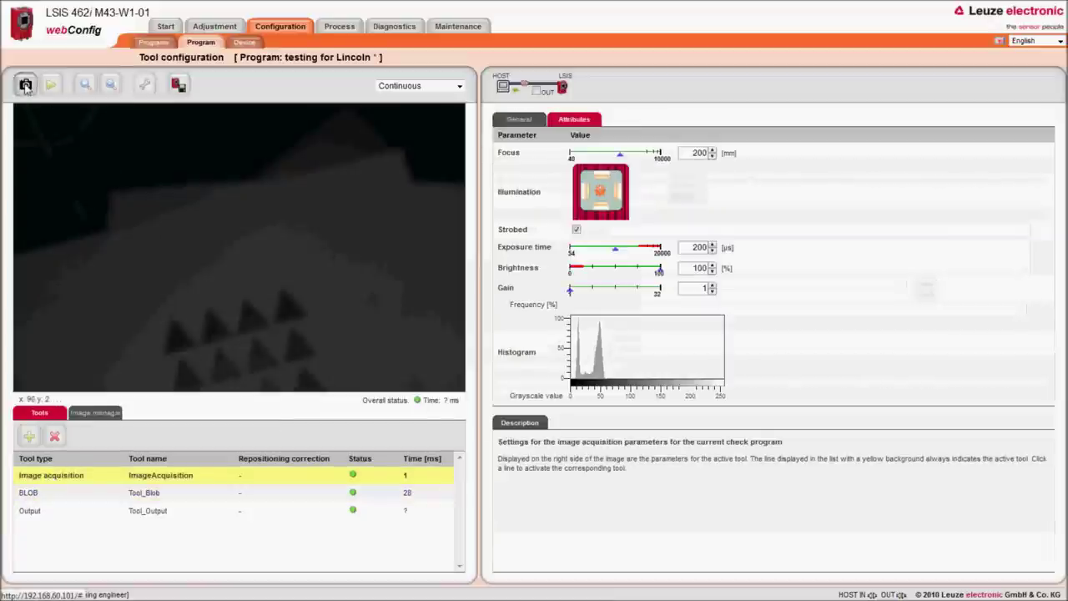
# Step: Capture fresh images of the triangles and try a 450 mm focus distance
pyautogui.moveTo(25, 86)
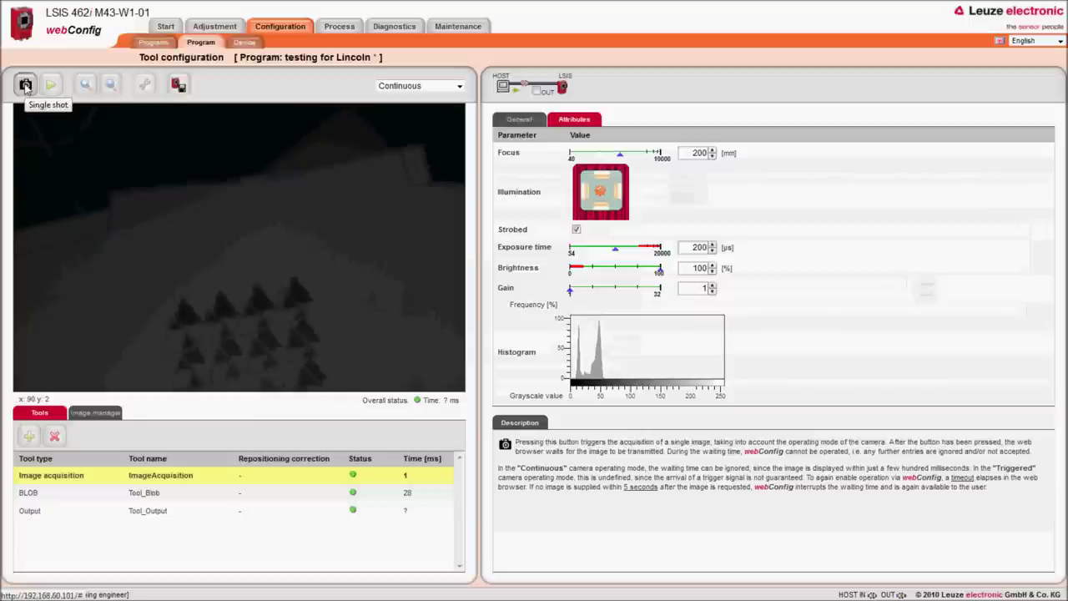
pyautogui.click(25, 85)
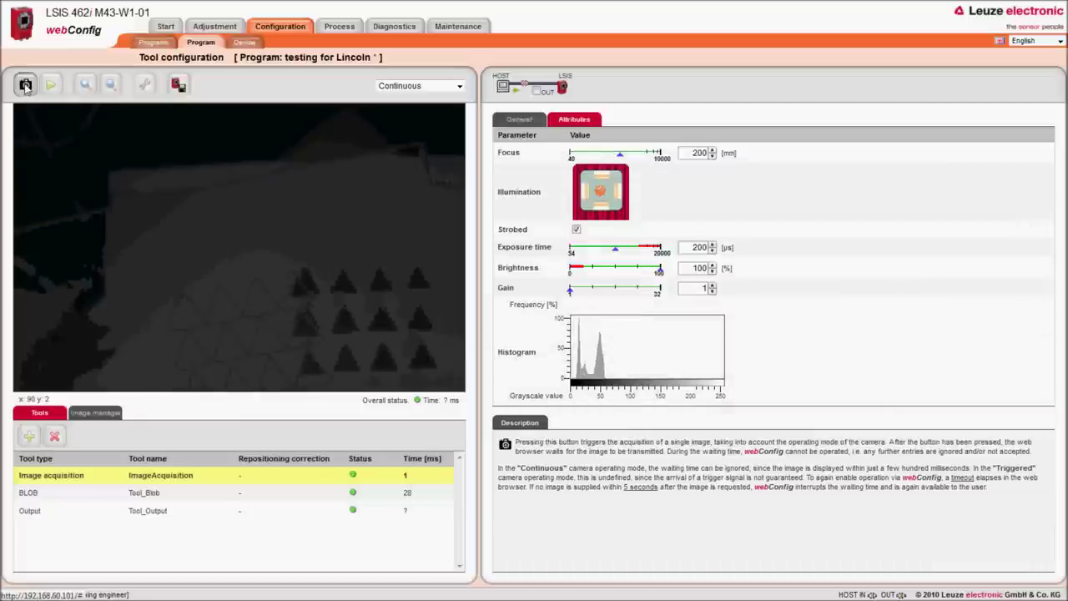
pyautogui.click(25, 85)
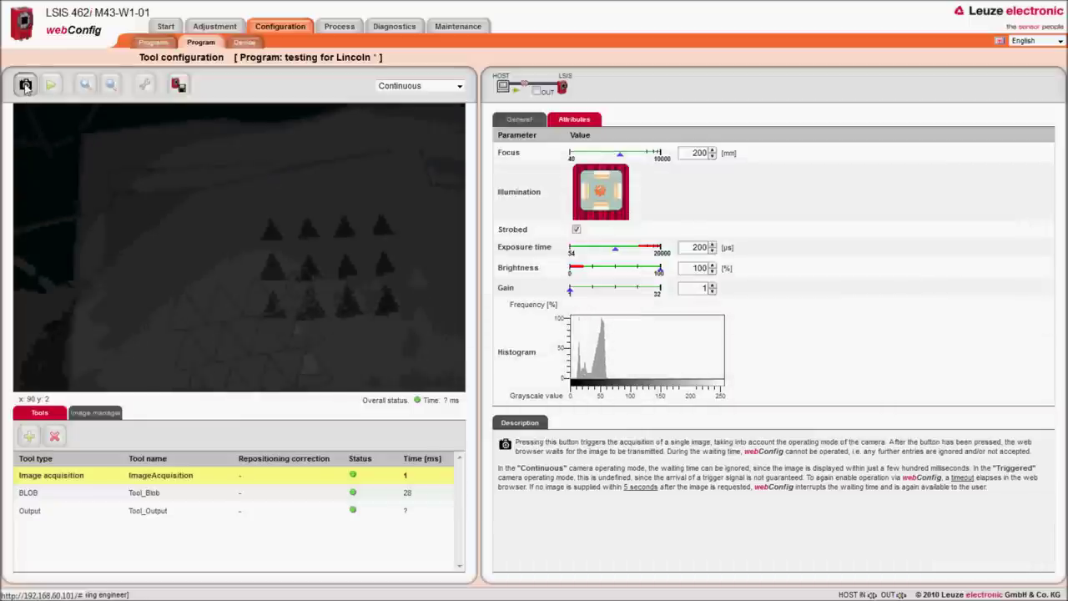
pyautogui.doubleClick(701, 154)
pyautogui.write('450')
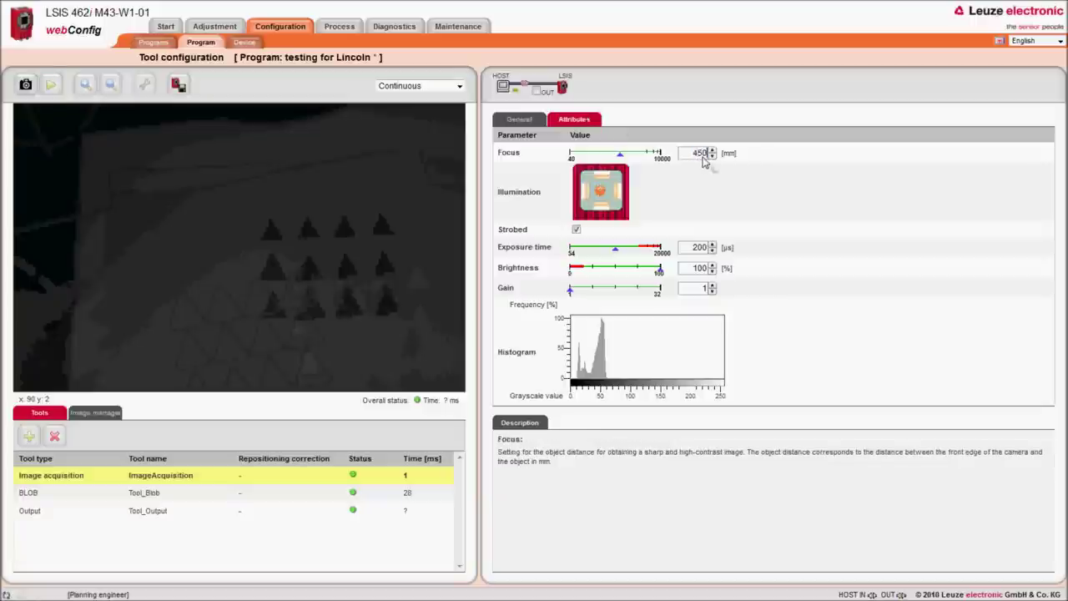
pyautogui.press('Return')
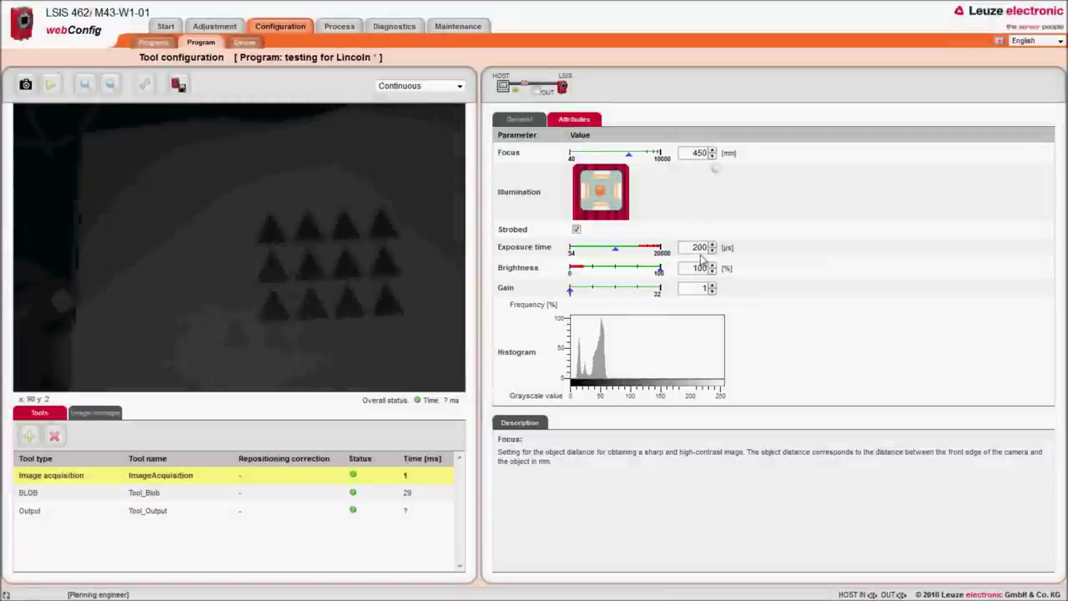
# Step: Set the exposure time to 500 µs and the focus distance to 500 mm
pyautogui.click(700, 248)
pyautogui.write('50')
pyautogui.press('Return')
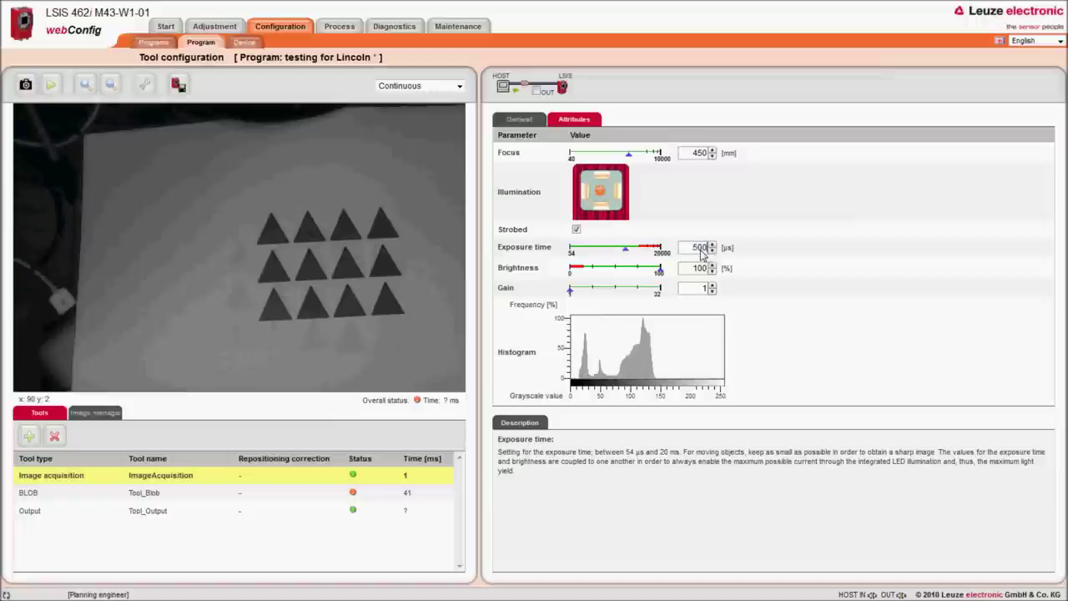
pyautogui.click(701, 249)
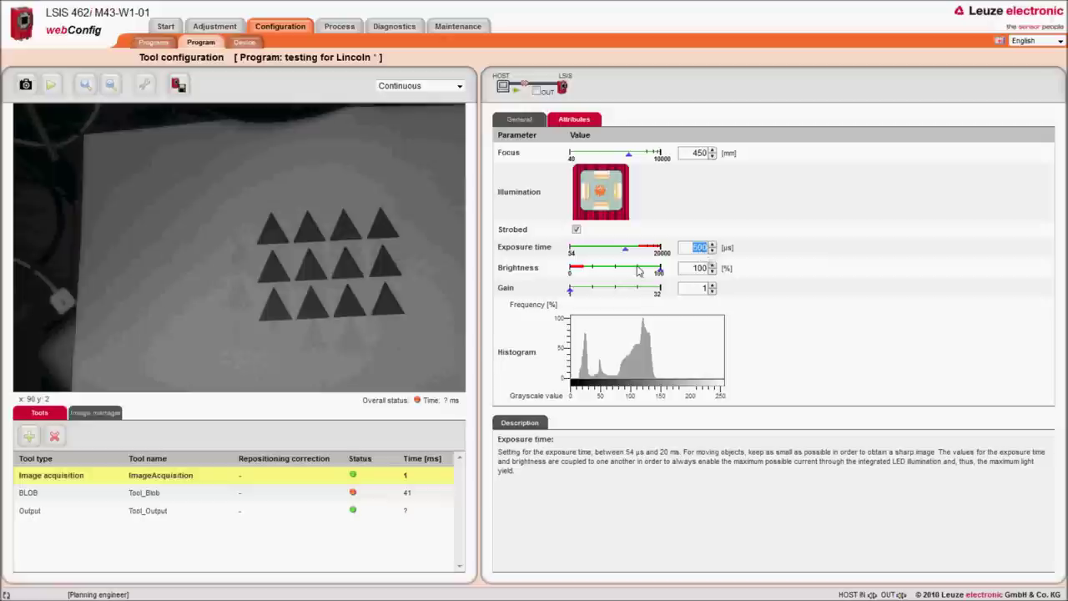
pyautogui.click(701, 158)
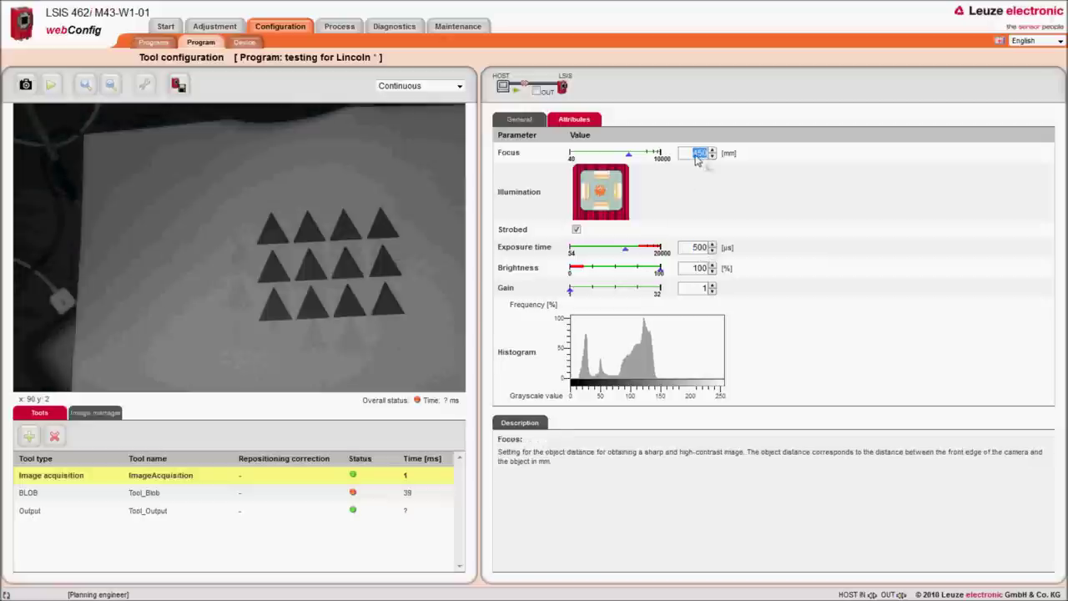
pyautogui.write('500')
pyautogui.press('Return')
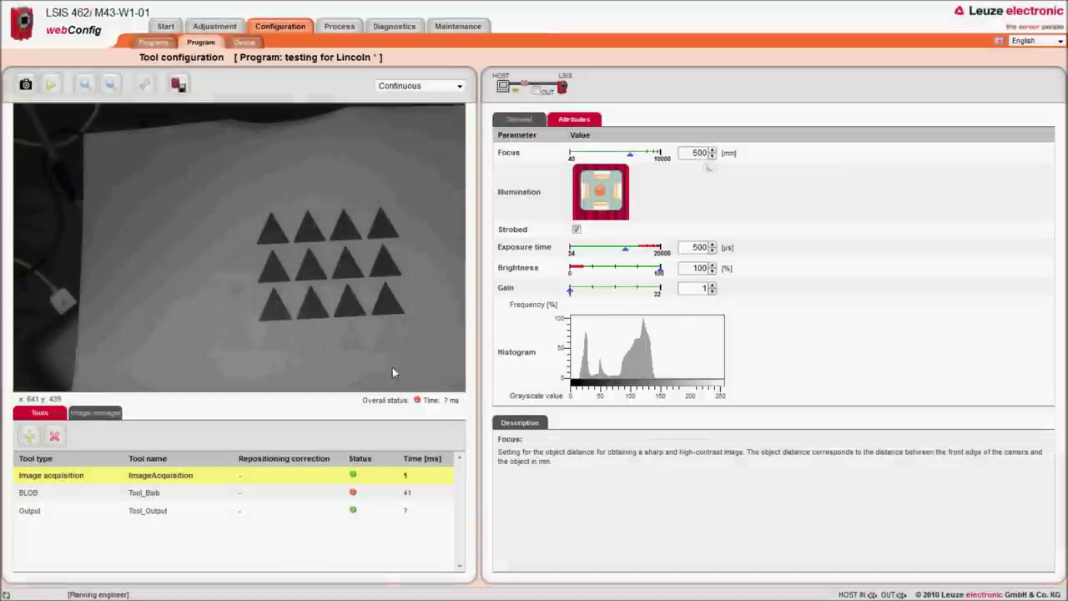
# Step: In the BLOB tool's Segmentation settings, turn off Boundary BLOBs and enable Automatic tracking
pyautogui.click(30, 497)
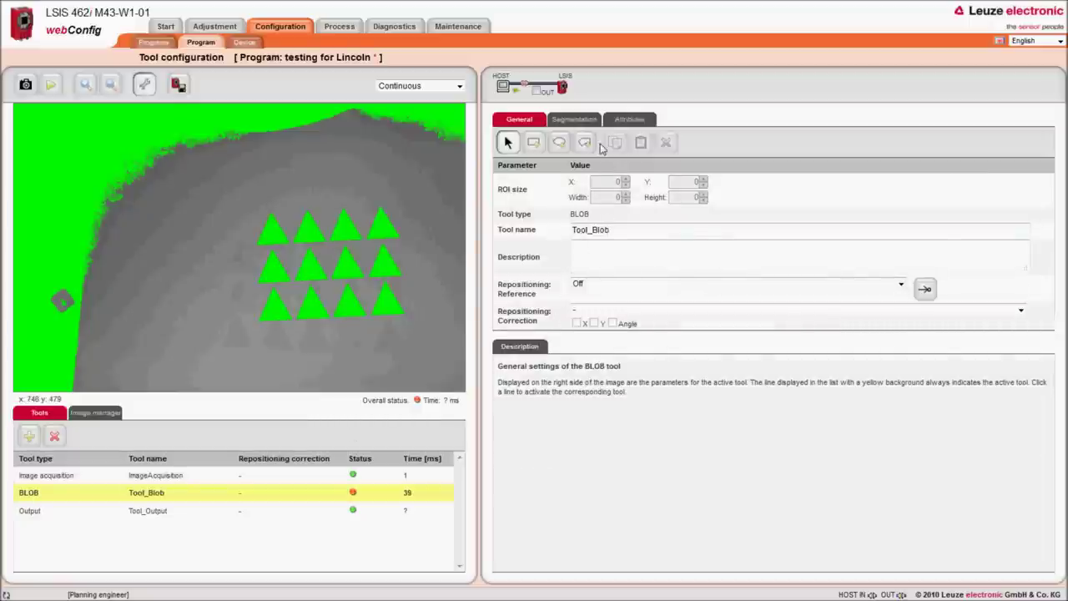
pyautogui.click(588, 121)
pyautogui.click(577, 377)
pyautogui.click(577, 377)
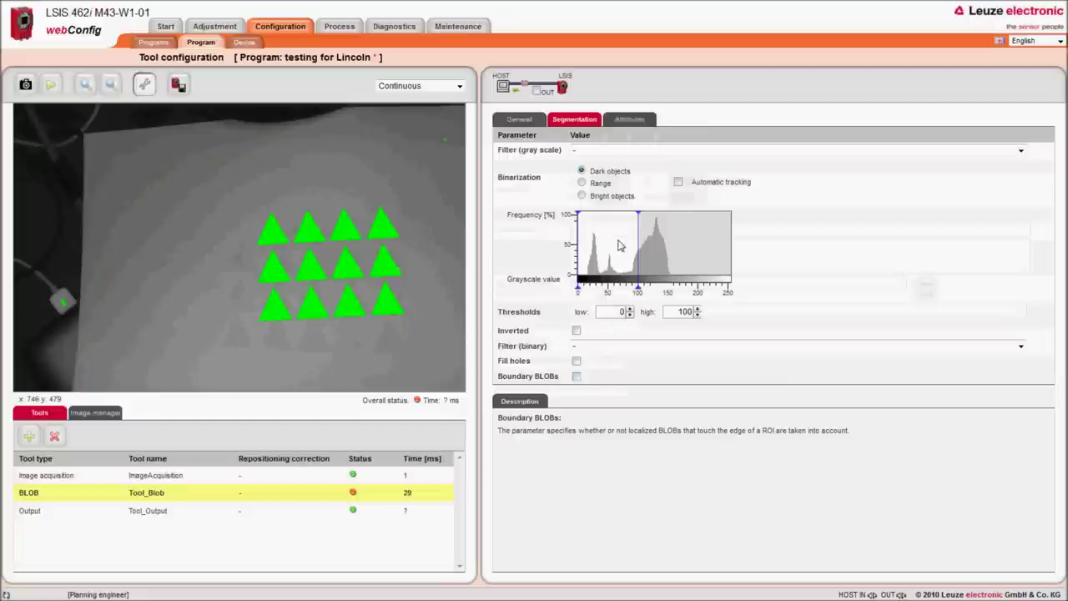
pyautogui.moveTo(639, 288)
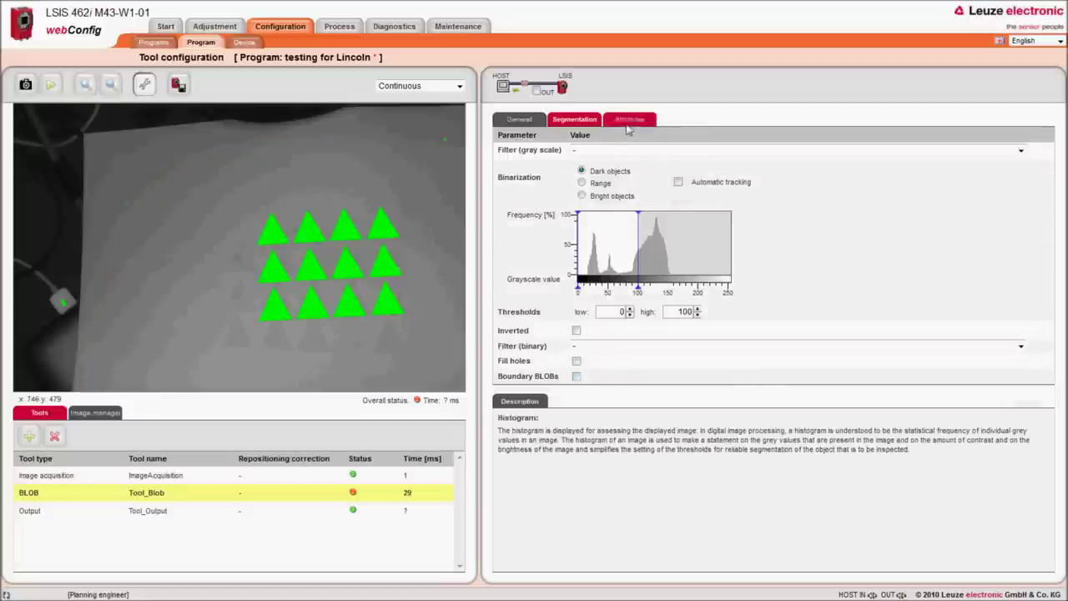
pyautogui.click(678, 182)
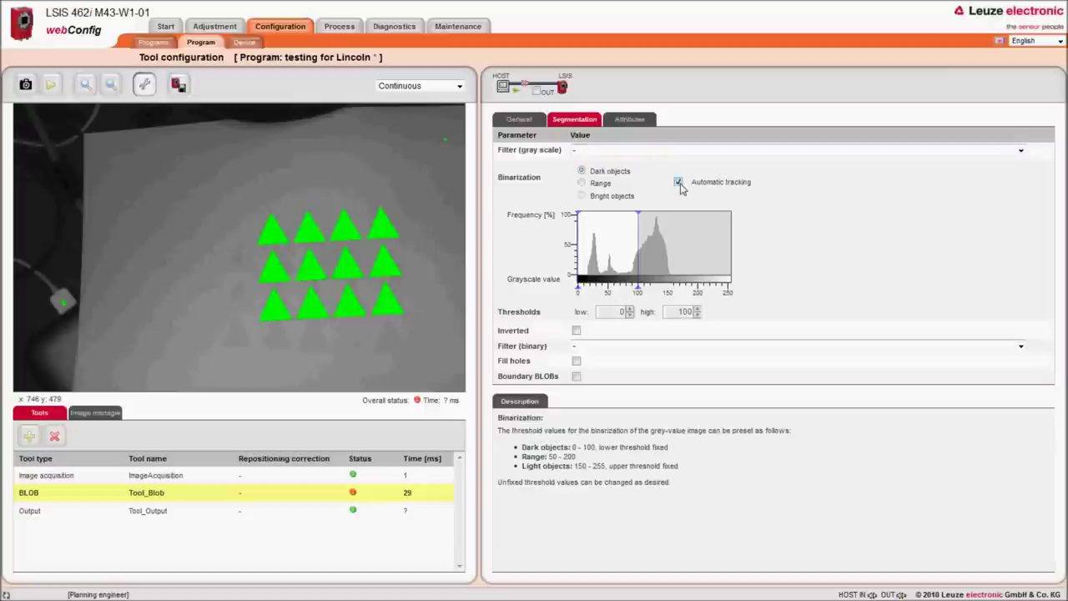
pyautogui.click(629, 120)
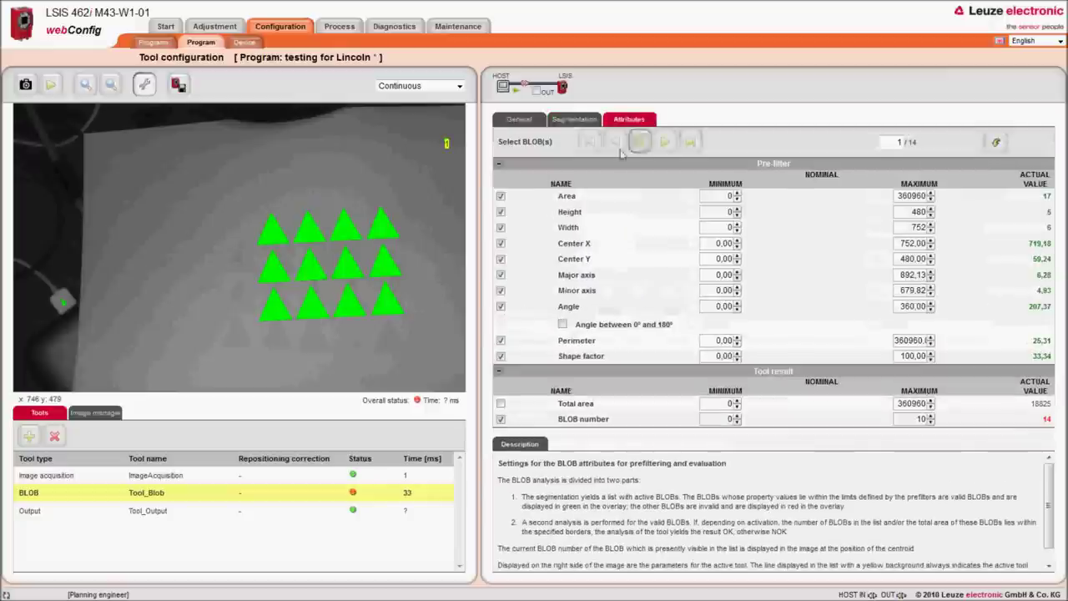
# Step: Step through the top, bottom-row and left triangles to review each BLOB's measured area values
pyautogui.click(378, 229)
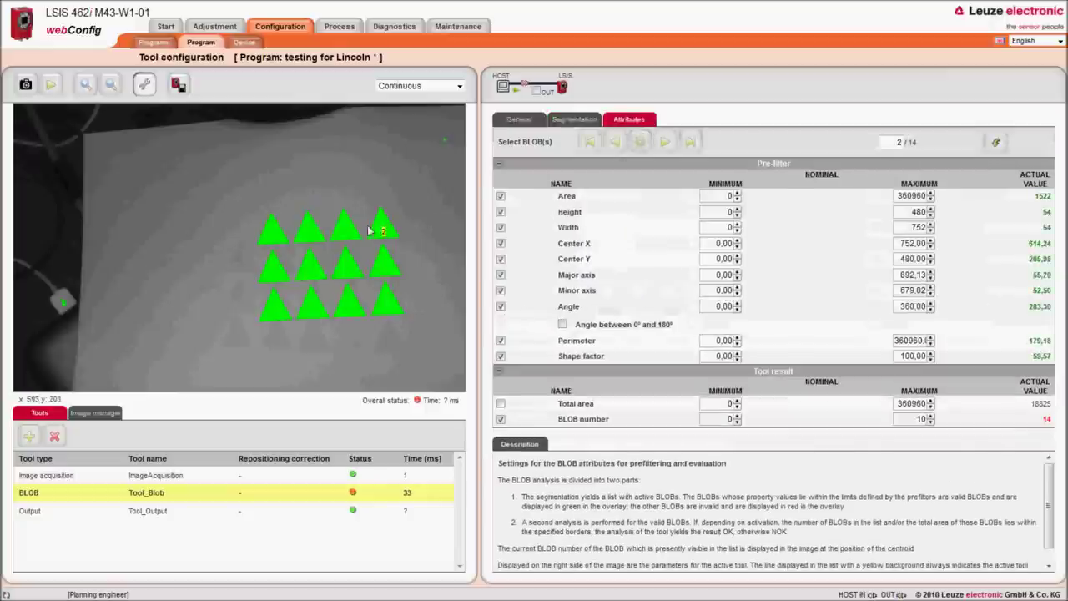
pyautogui.click(351, 231)
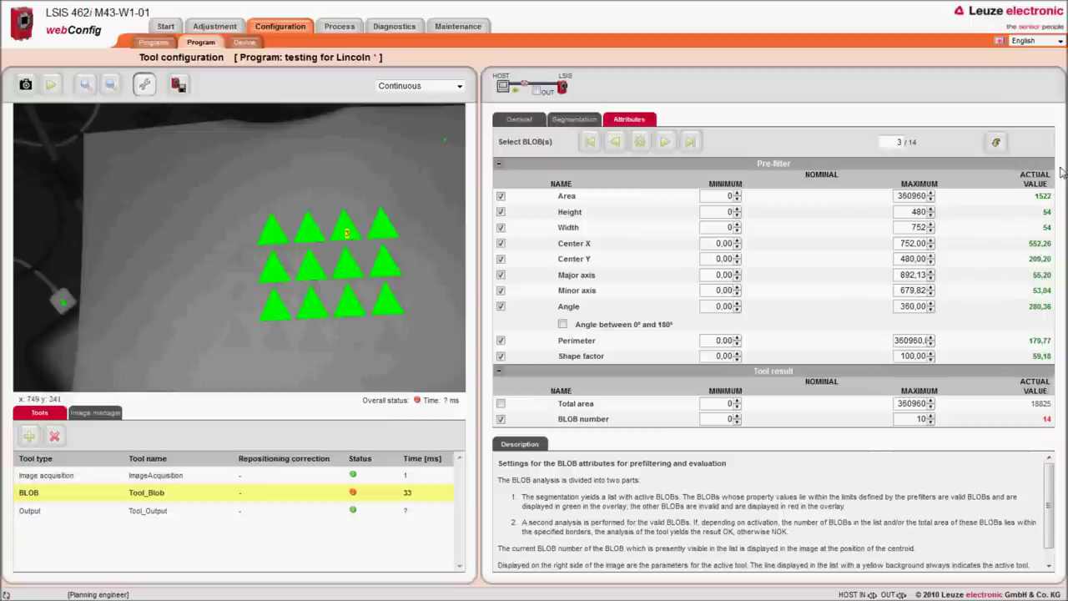
pyautogui.click(384, 307)
pyautogui.click(350, 307)
pyautogui.click(307, 313)
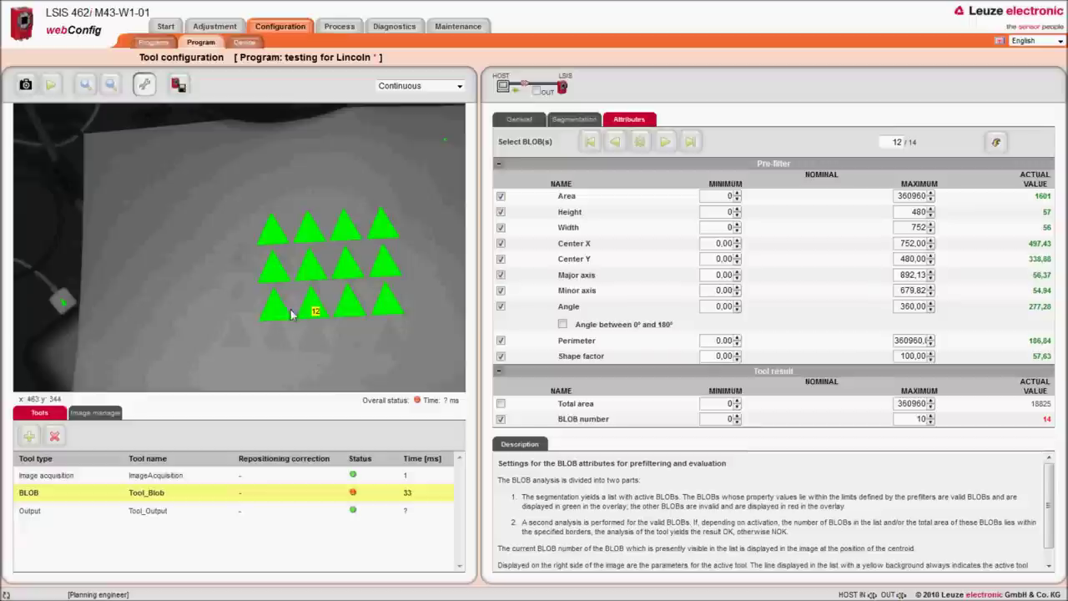
pyautogui.click(276, 310)
pyautogui.click(276, 267)
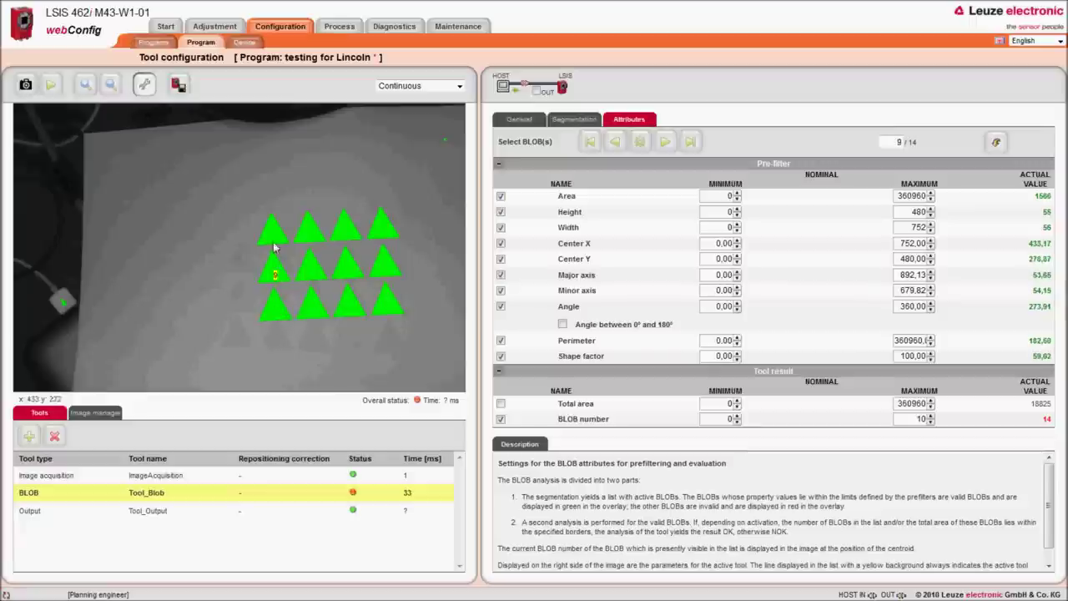
pyautogui.click(276, 237)
# Step: Set the BLOB Area filter to minimum 1000 and maximum 2000
pyautogui.click(304, 237)
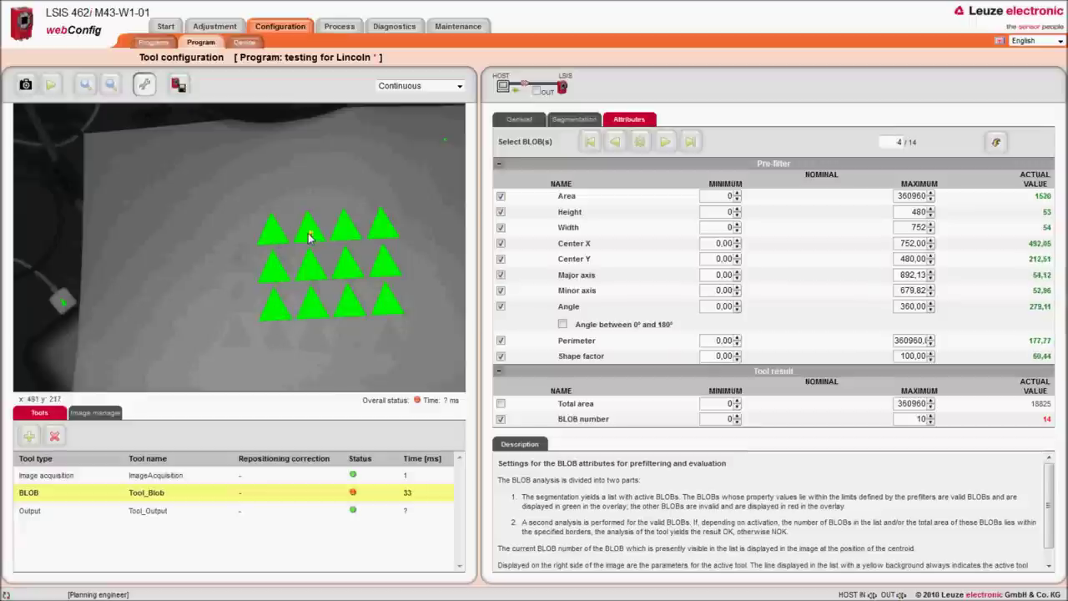
pyautogui.click(726, 196)
pyautogui.write('1000')
pyautogui.press('Tab')
pyautogui.write('0')
pyautogui.press('BackSpace')
pyautogui.press('BackSpace')
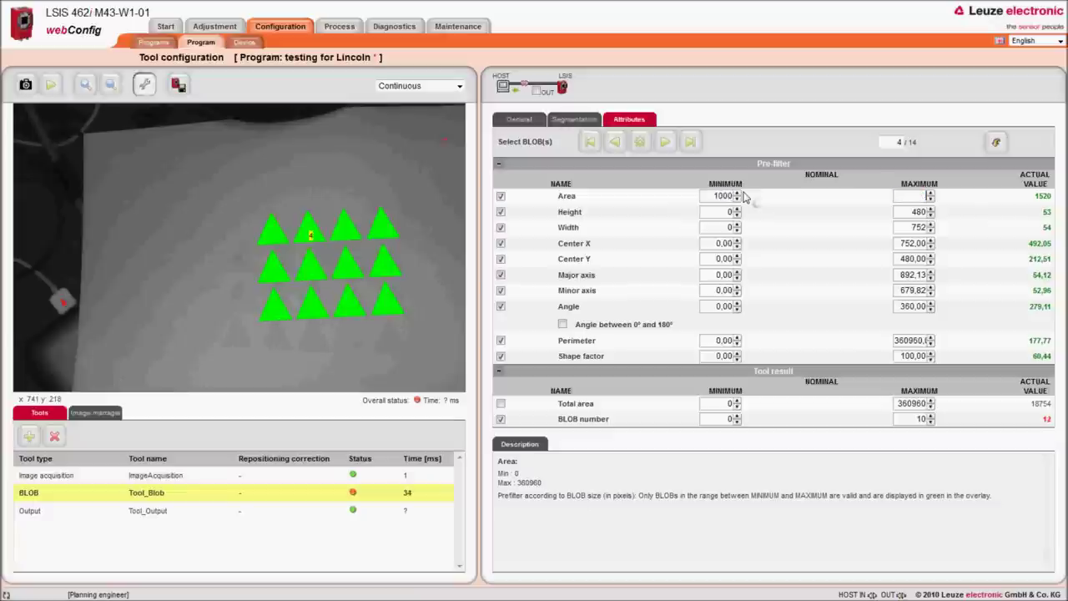
pyautogui.write('2000')
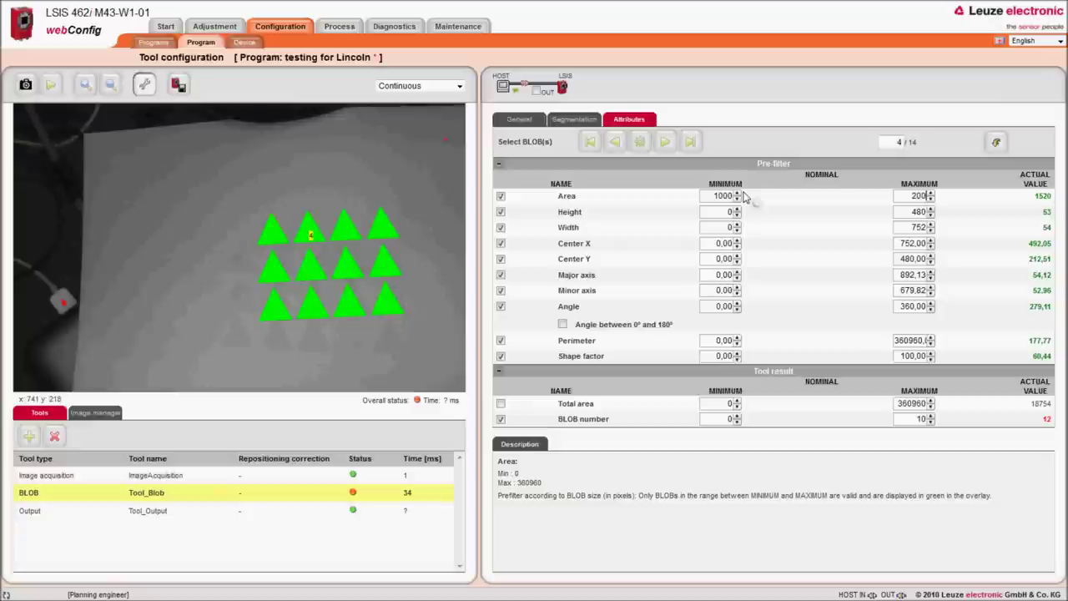
# Step: Set the BLOB number limits to minimum 1 and maximum 15
pyautogui.click(719, 420)
pyautogui.write('1')
pyautogui.press('Tab')
pyautogui.write('1')
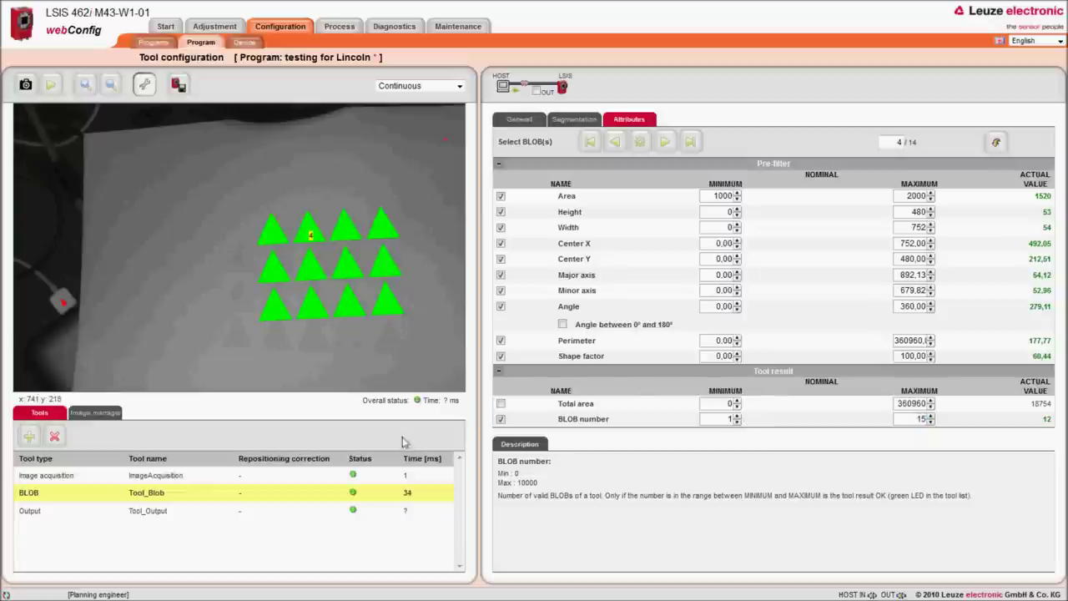
pyautogui.click(33, 511)
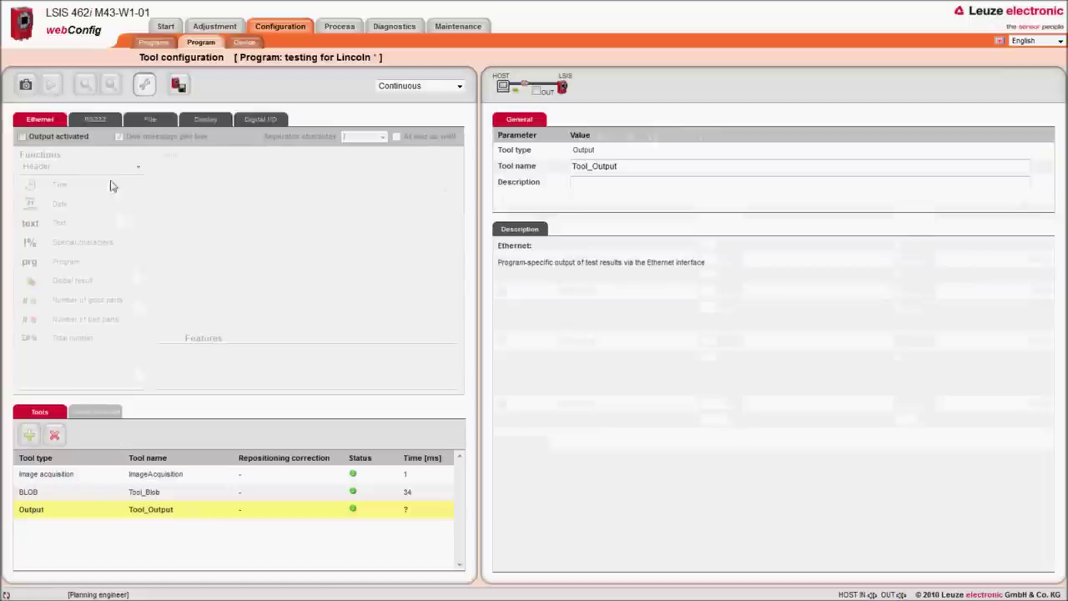
# Step: Activate RS232 output and choose Tool: Tool_Blob as the output source
pyautogui.click(96, 121)
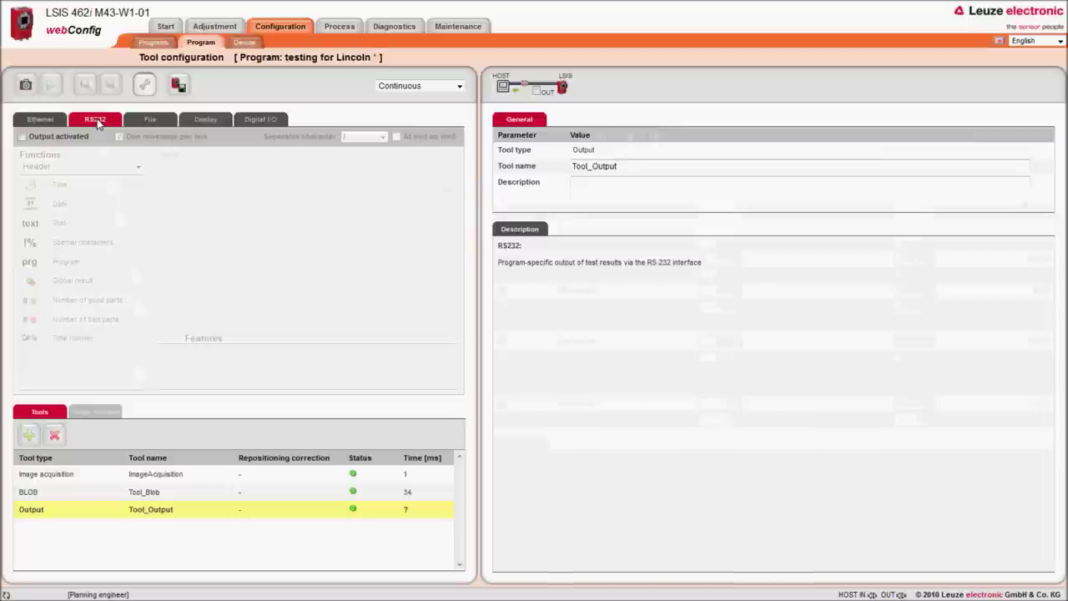
pyautogui.click(23, 136)
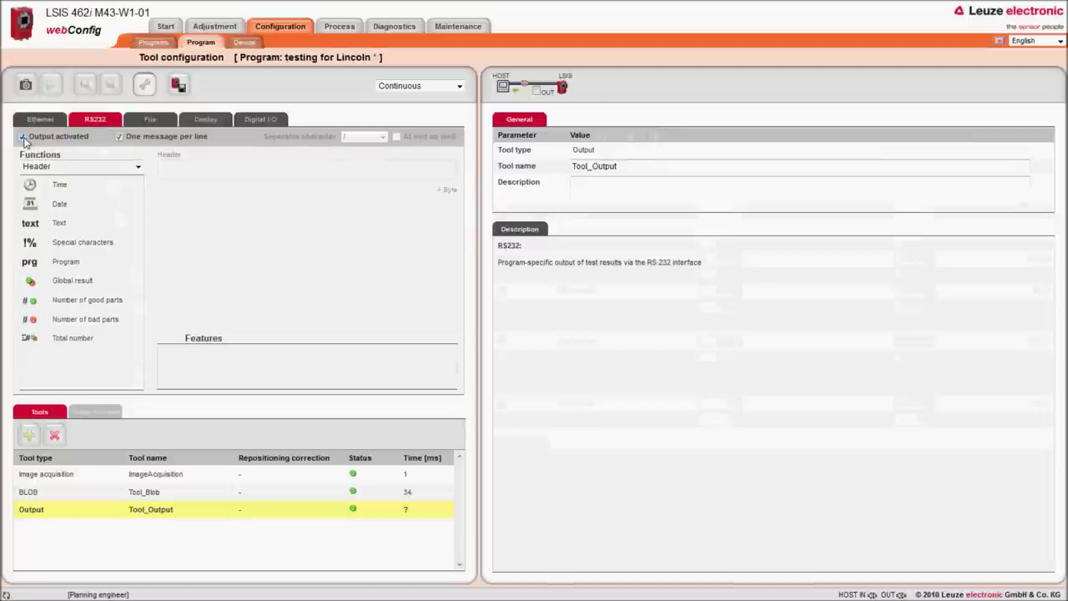
pyautogui.click(138, 167)
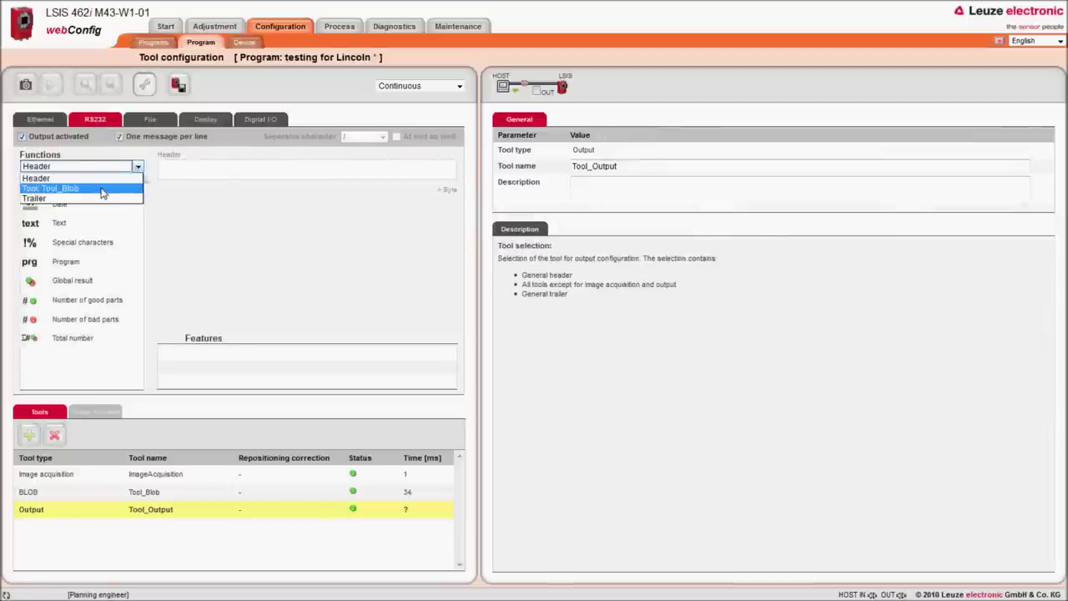
pyautogui.click(102, 189)
pyautogui.moveTo(138, 221); pyautogui.dragTo(139, 225)
pyautogui.click(31, 223)
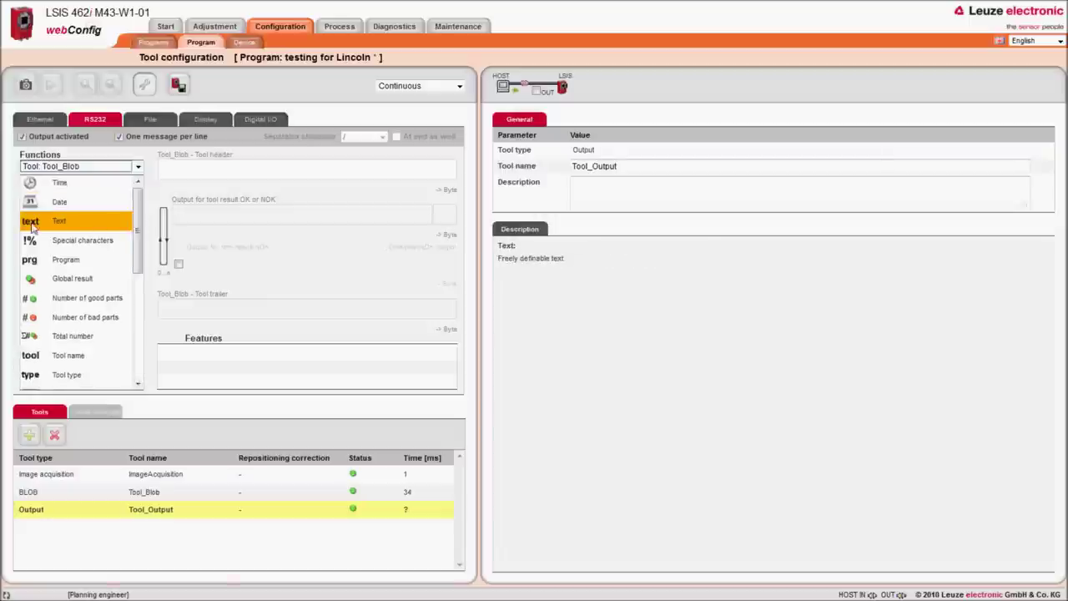
# Step: Add a text element reading 'x =' to the OK/NOK output
pyautogui.moveTo(30, 224); pyautogui.dragTo(197, 223)
pyautogui.click(182, 217)
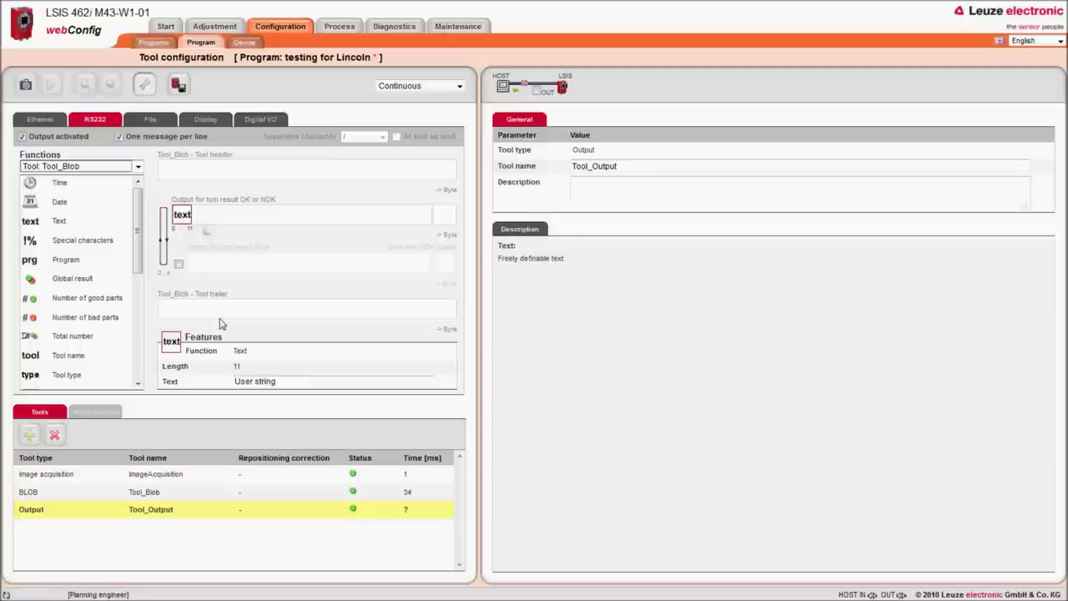
pyautogui.moveTo(289, 385); pyautogui.dragTo(231, 389)
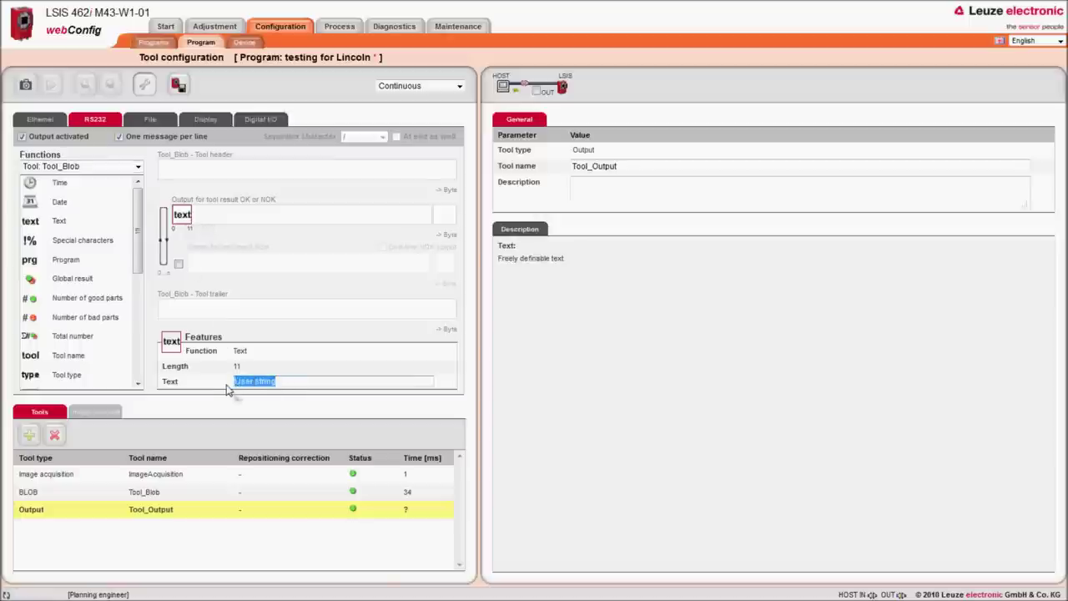
pyautogui.write('x =')
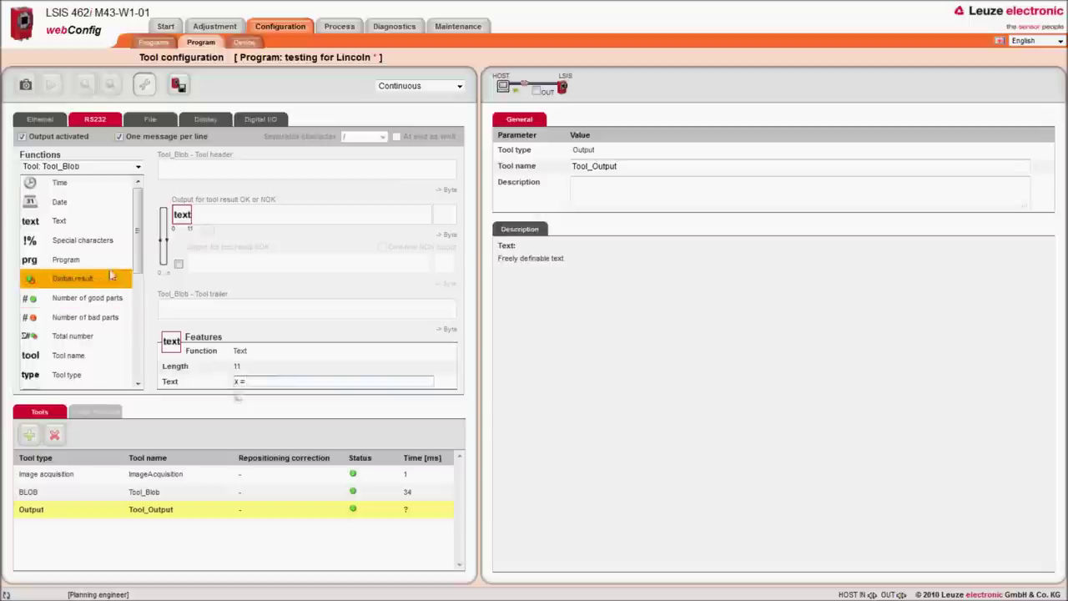
# Step: Append the Center X value after the 'x =' text with length 8
pyautogui.moveTo(138, 234); pyautogui.dragTo(139, 276)
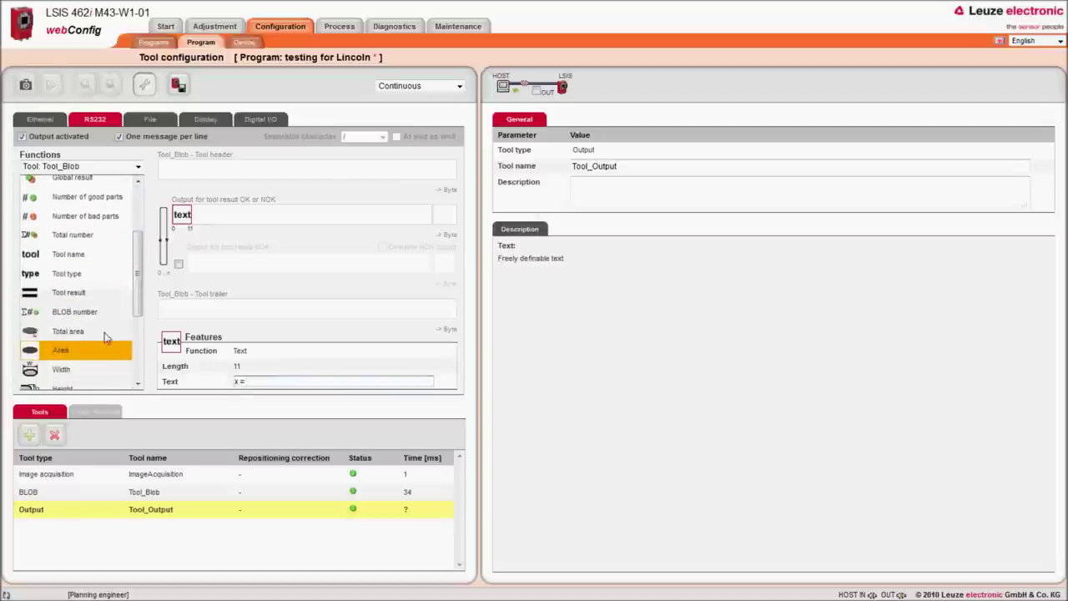
pyautogui.moveTo(139, 279); pyautogui.dragTo(138, 315)
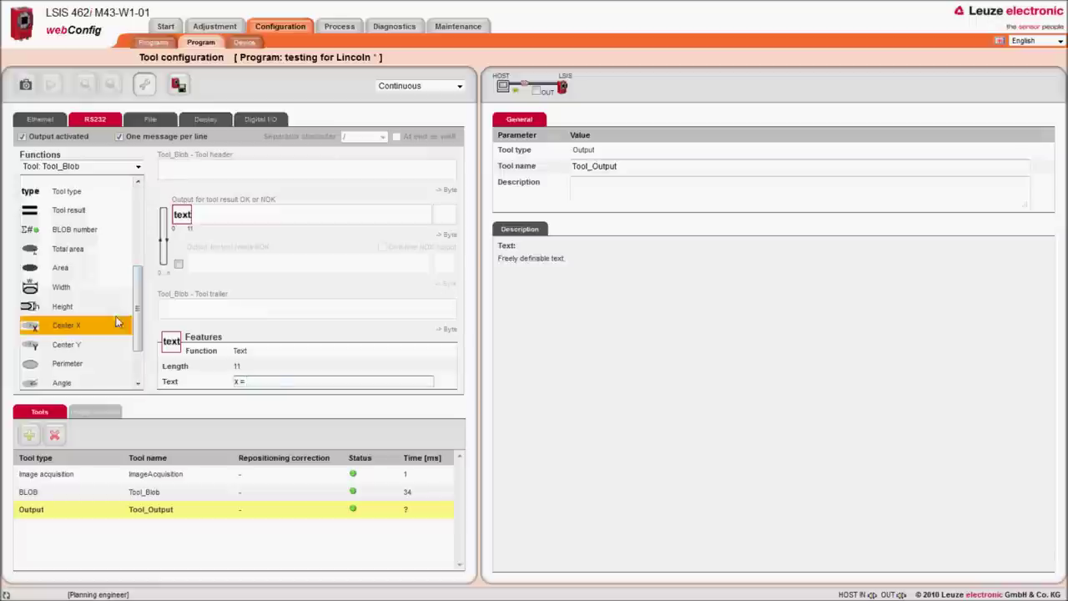
pyautogui.click(32, 328)
pyautogui.moveTo(32, 328); pyautogui.dragTo(201, 218)
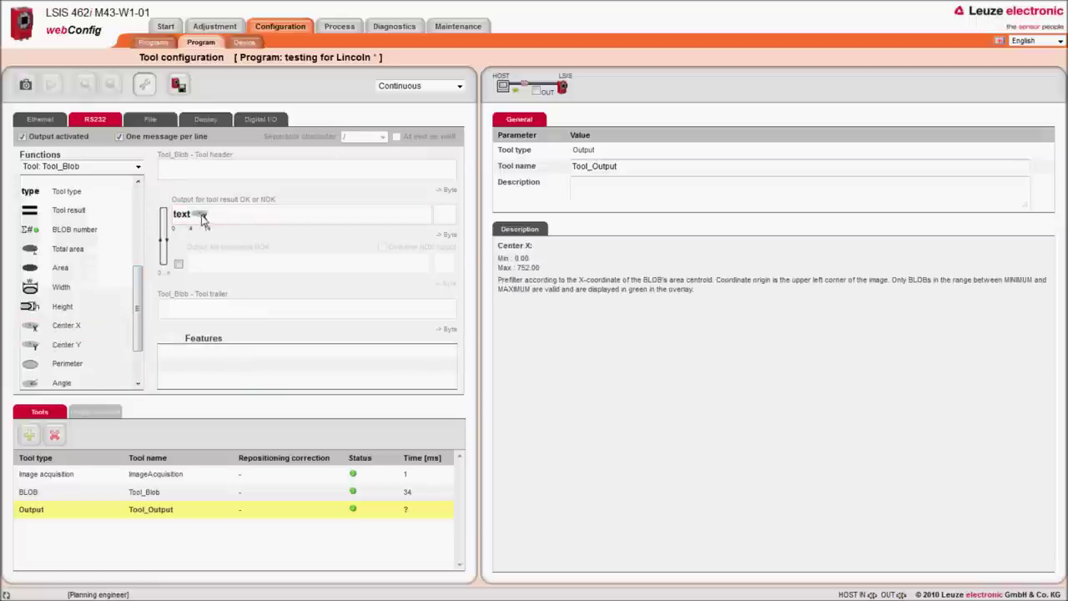
pyautogui.click(201, 219)
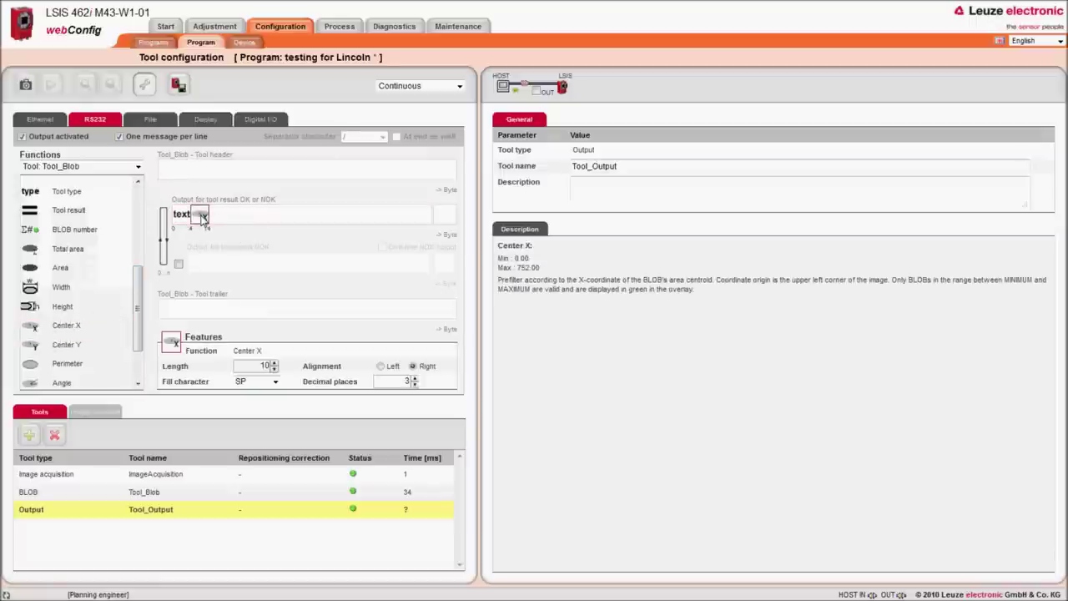
pyautogui.doubleClick(273, 371)
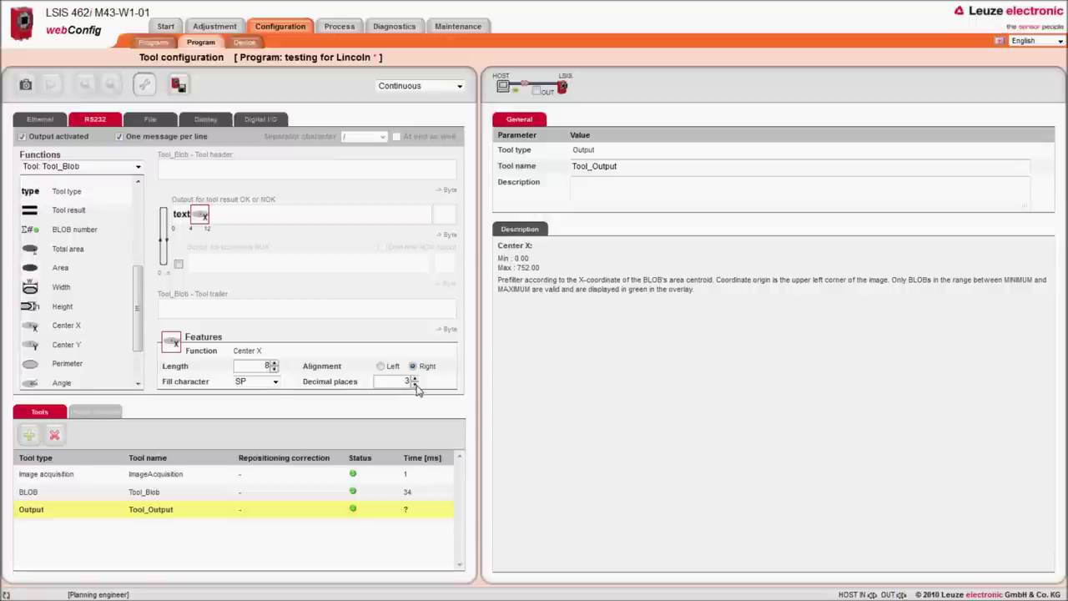
pyautogui.moveTo(141, 285); pyautogui.dragTo(140, 204)
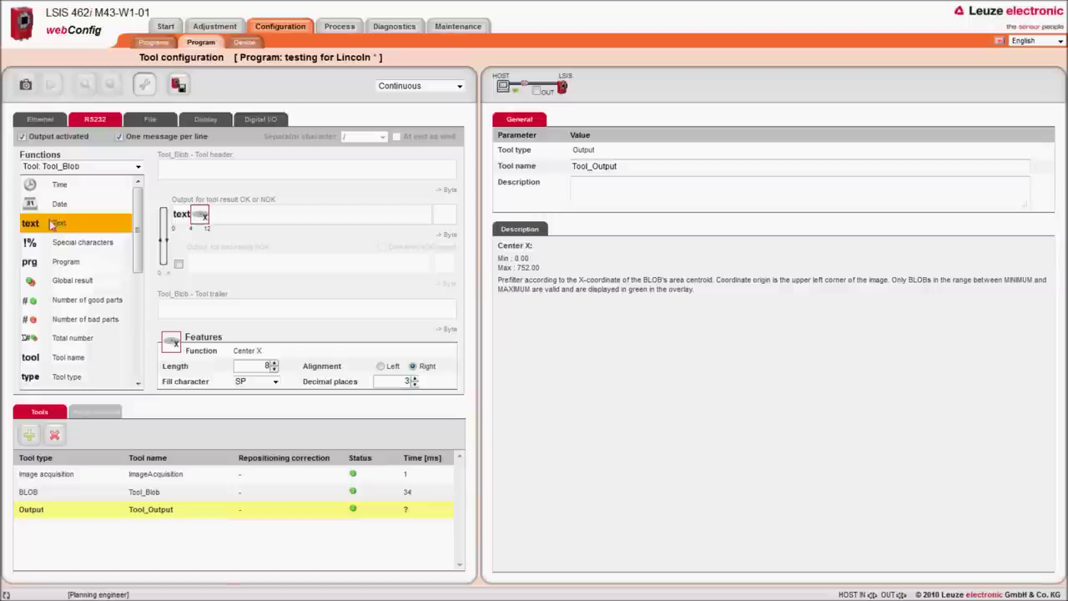
# Step: Add a text element after Center X, replacing its default text with 'y='
pyautogui.moveTo(29, 226); pyautogui.dragTo(244, 218)
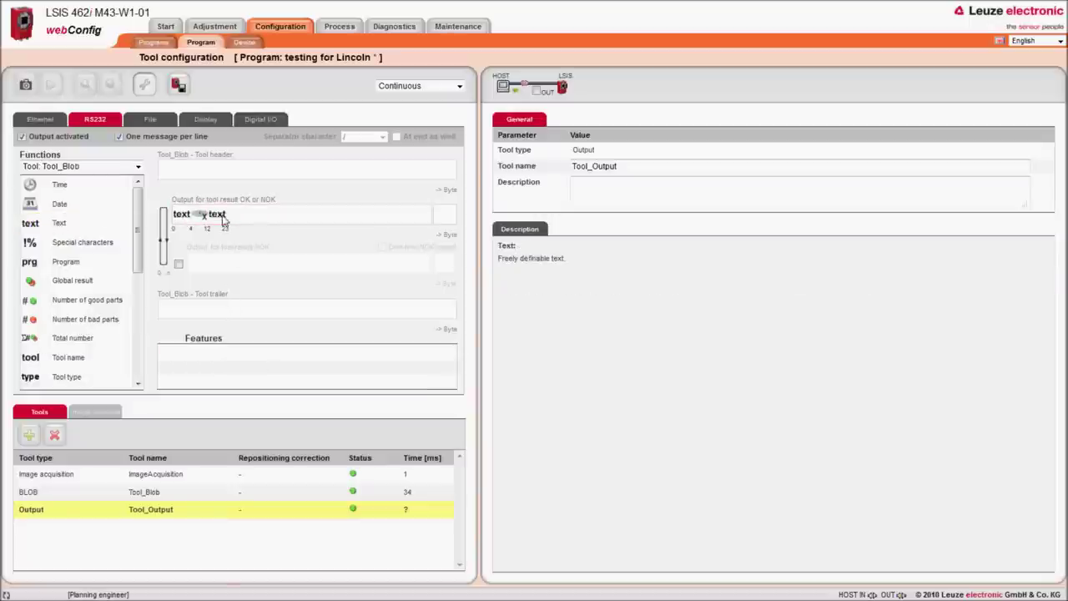
pyautogui.click(220, 216)
pyautogui.click(291, 382)
pyautogui.press('BackSpace')
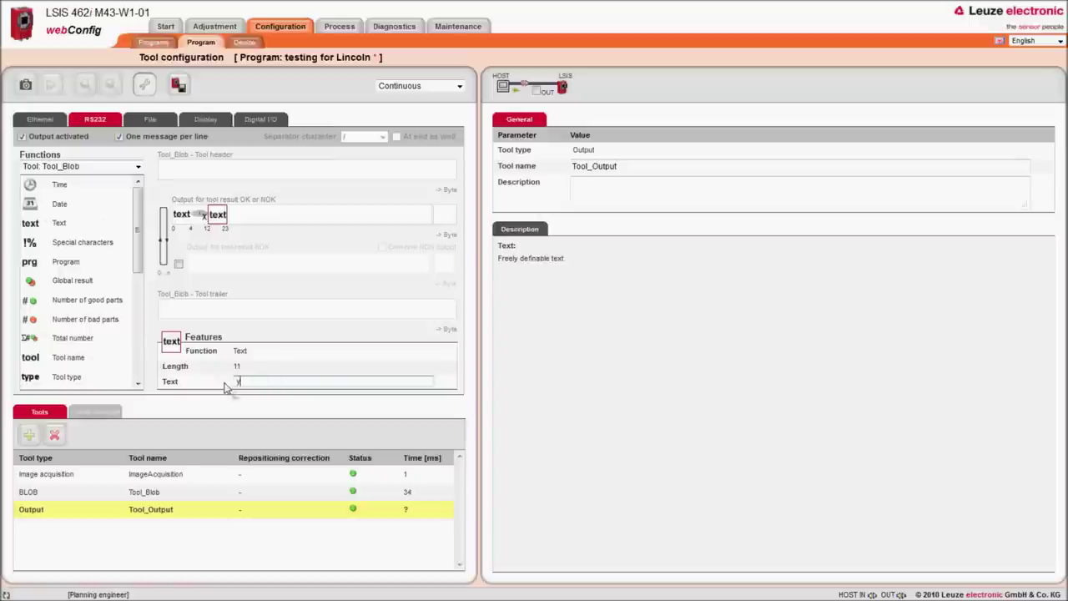
pyautogui.write('y=')
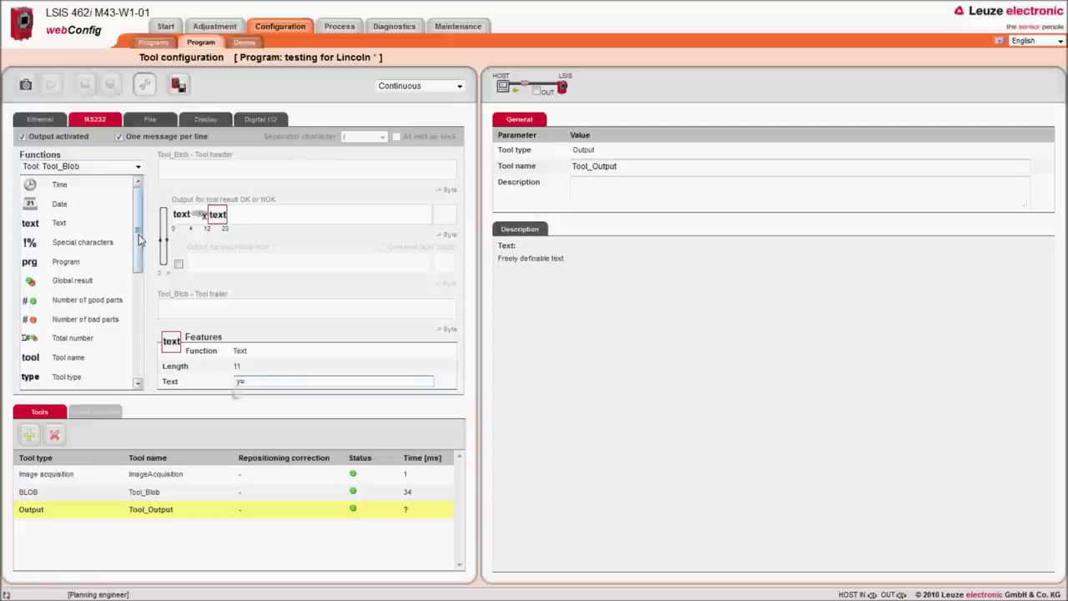
# Step: Append the Center Y value after 'y=' with length 8
pyautogui.moveTo(139, 227); pyautogui.dragTo(138, 338)
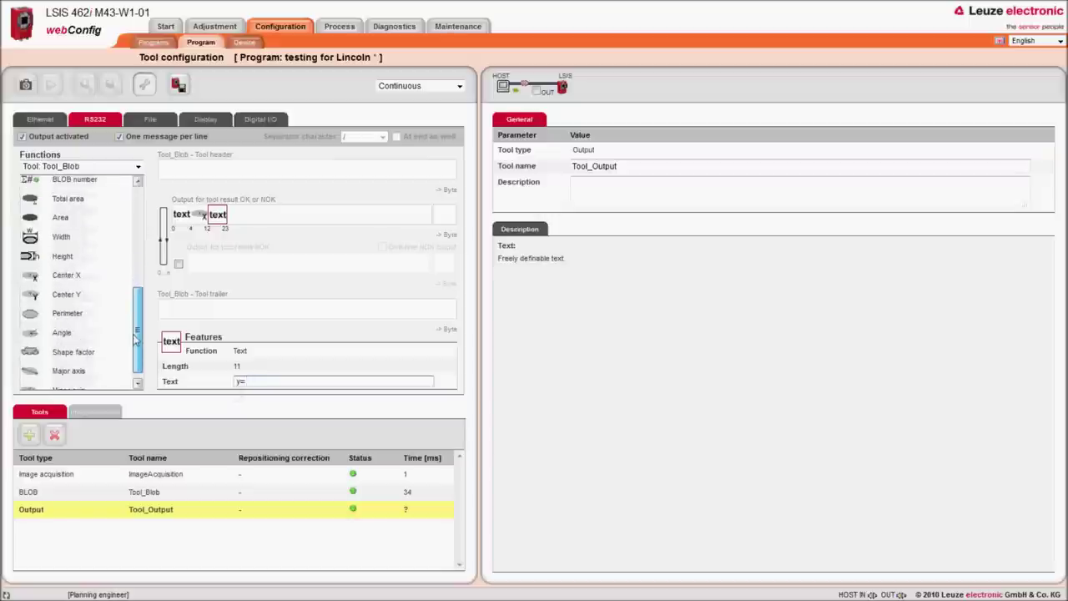
pyautogui.moveTo(33, 301); pyautogui.dragTo(267, 215)
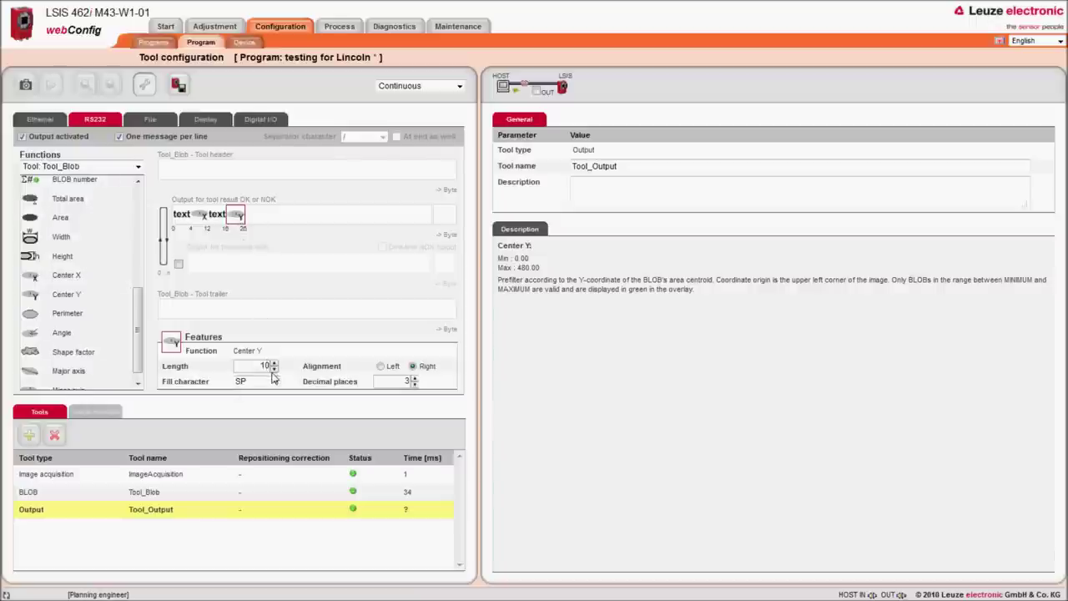
pyautogui.click(274, 369)
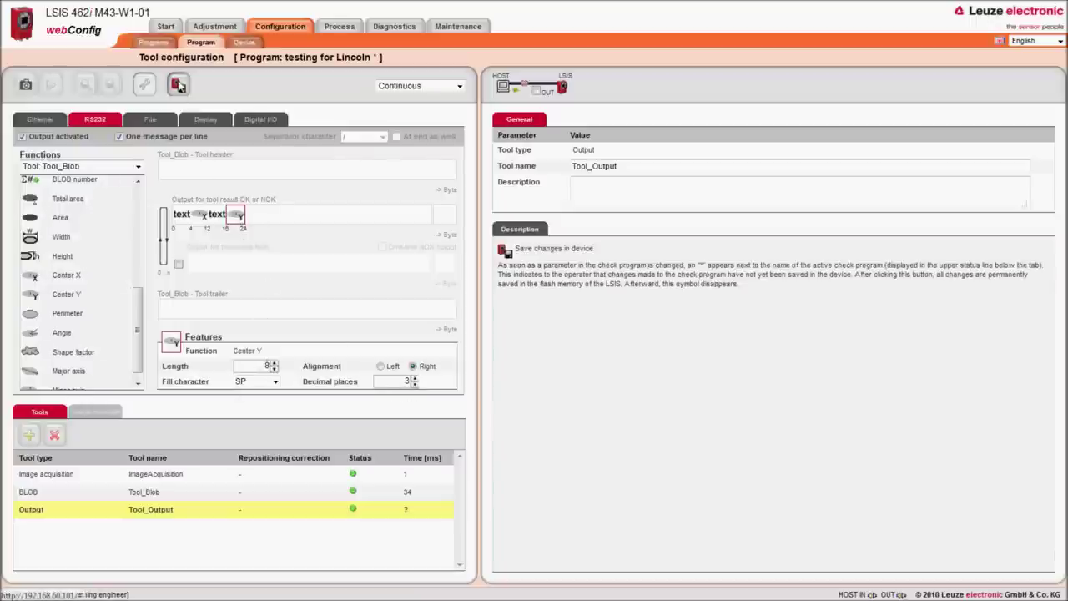
# Step: Save 'testing for Lincoln' to the device, capture a new BLOB image, then minimize Firefox
pyautogui.click(178, 86)
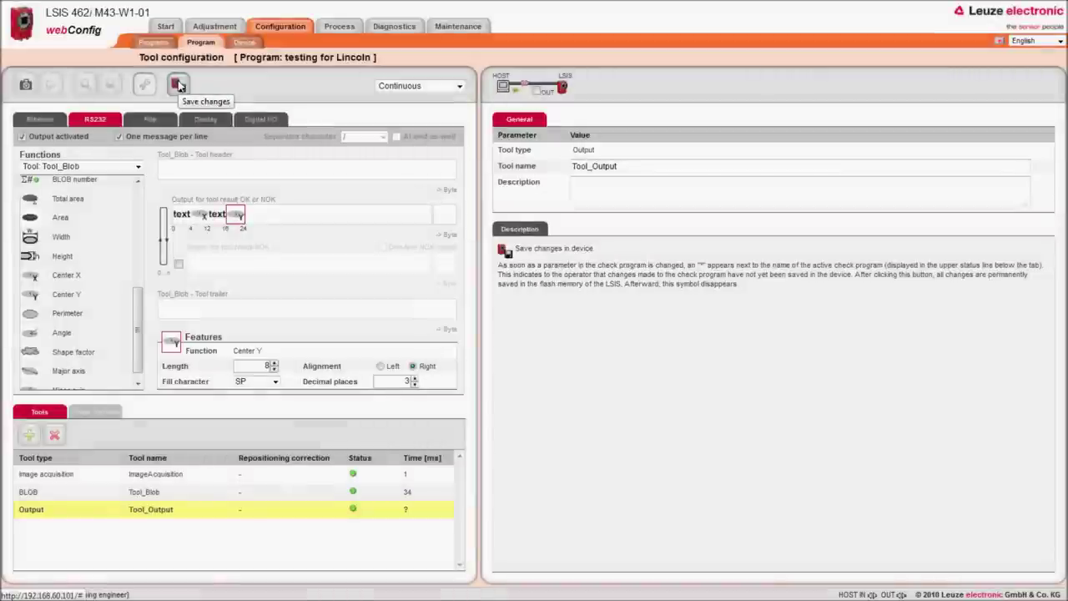
pyautogui.click(34, 494)
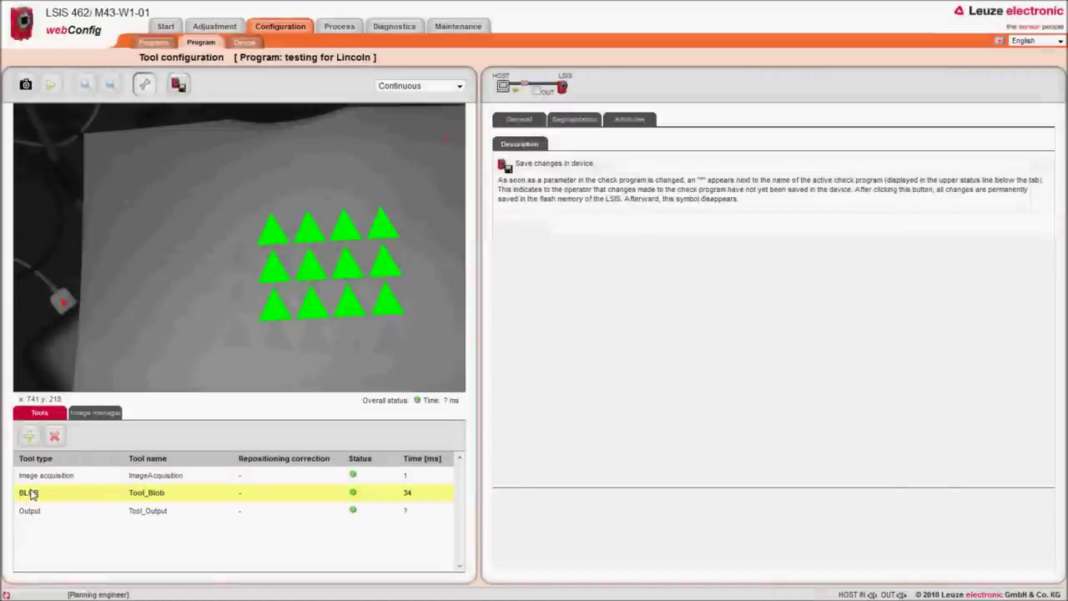
pyautogui.click(26, 86)
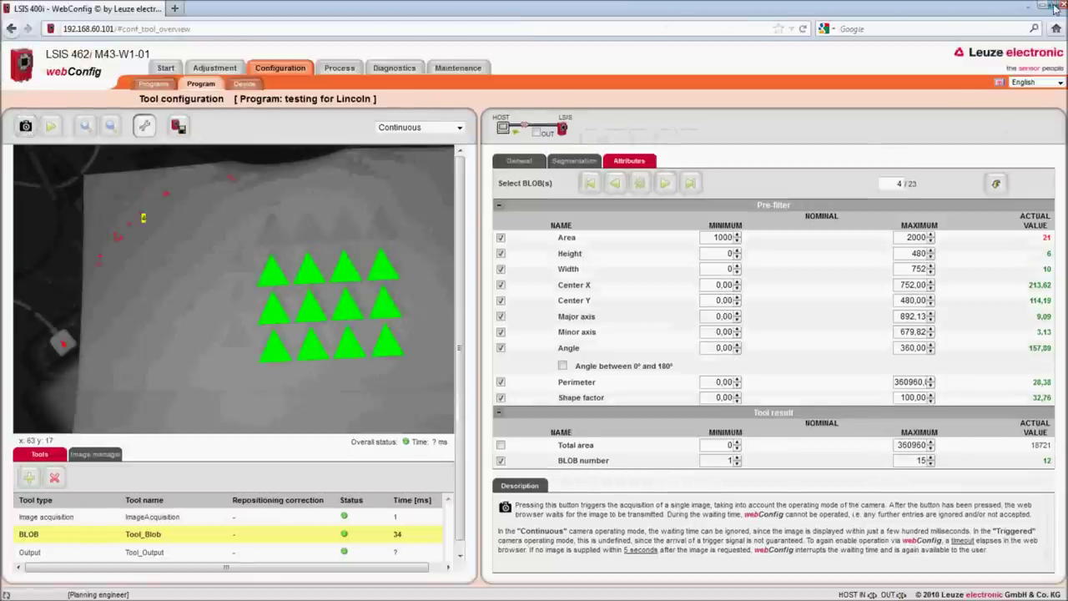
pyautogui.click(1050, 7)
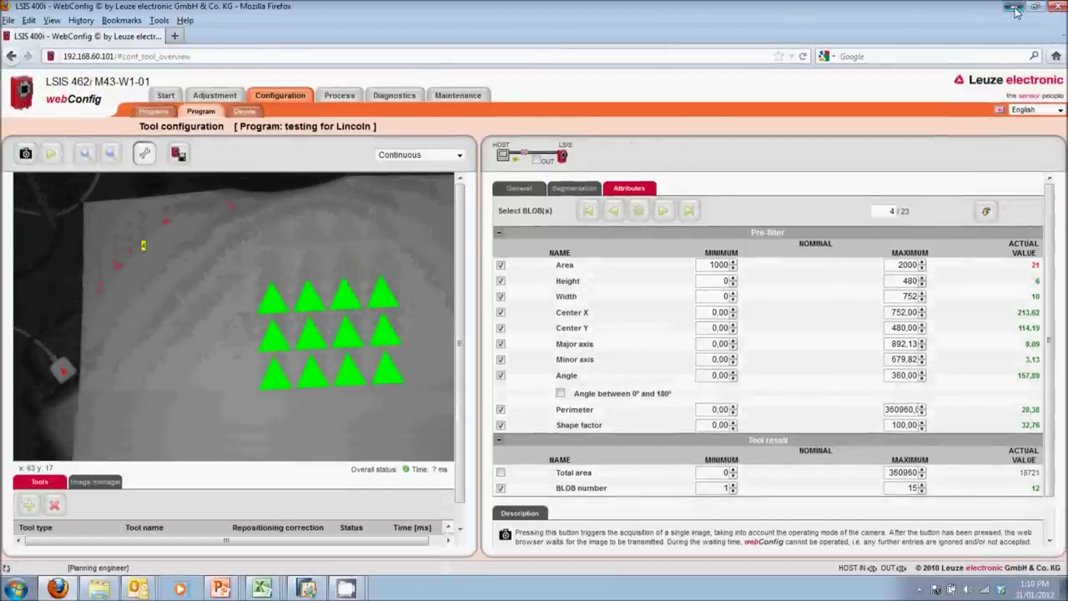
pyautogui.click(1014, 8)
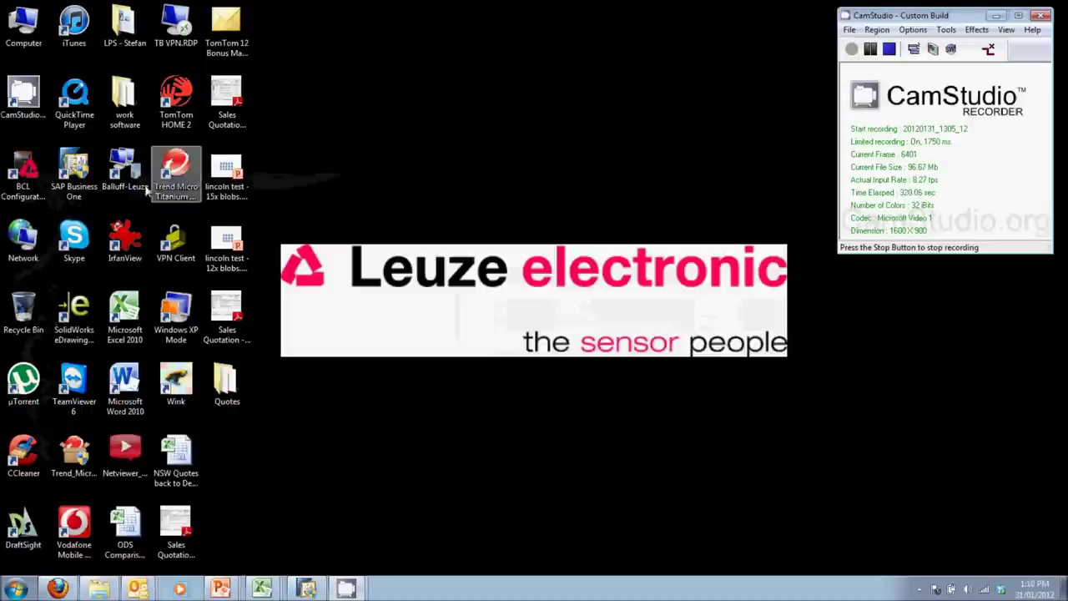
# Step: Start the BCL Configuration Tool from its desktop shortcut
pyautogui.click(25, 169)
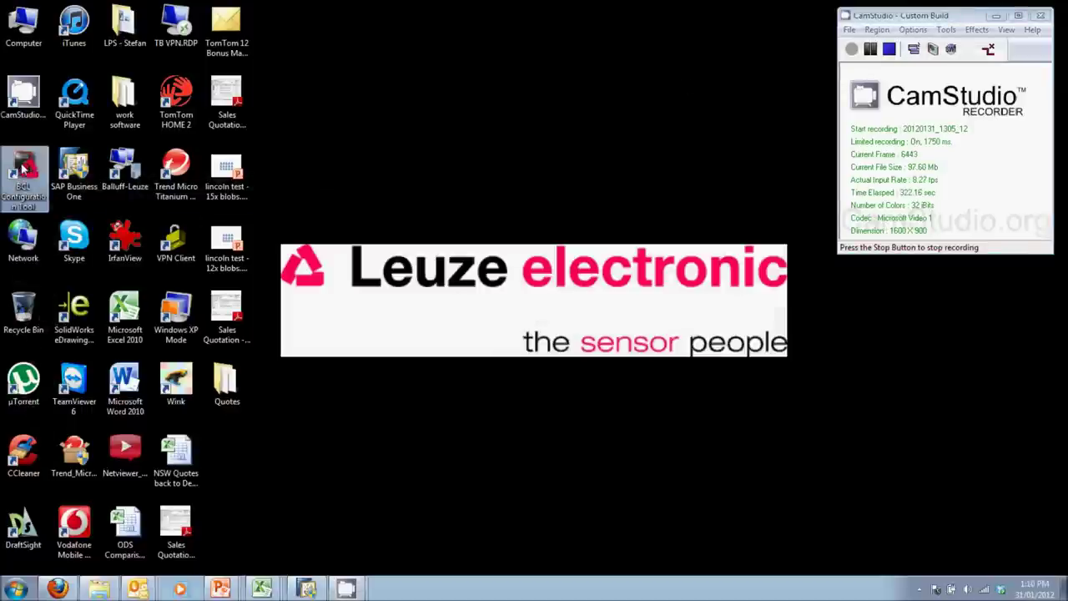
pyautogui.doubleClick(25, 170)
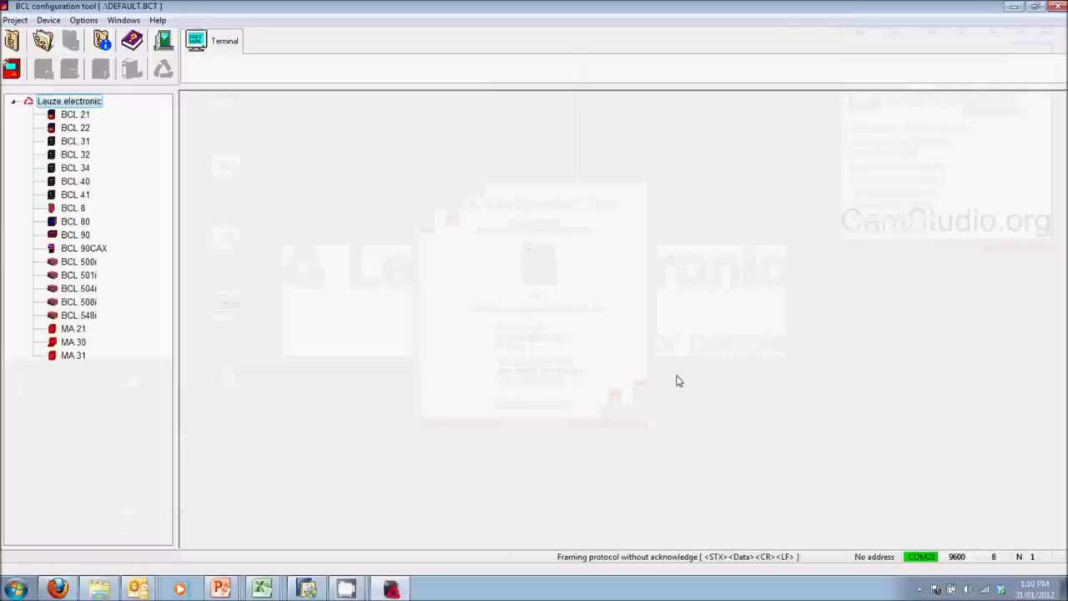
# Step: Open the Communication terminal maximized and send a '+' trigger
pyautogui.click(224, 44)
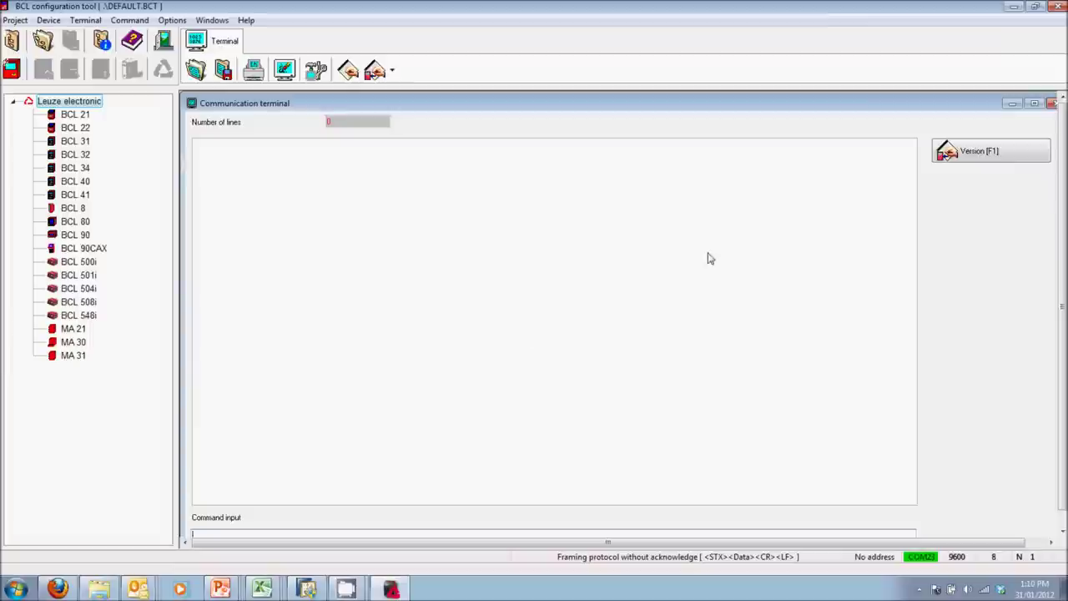
pyautogui.click(1032, 104)
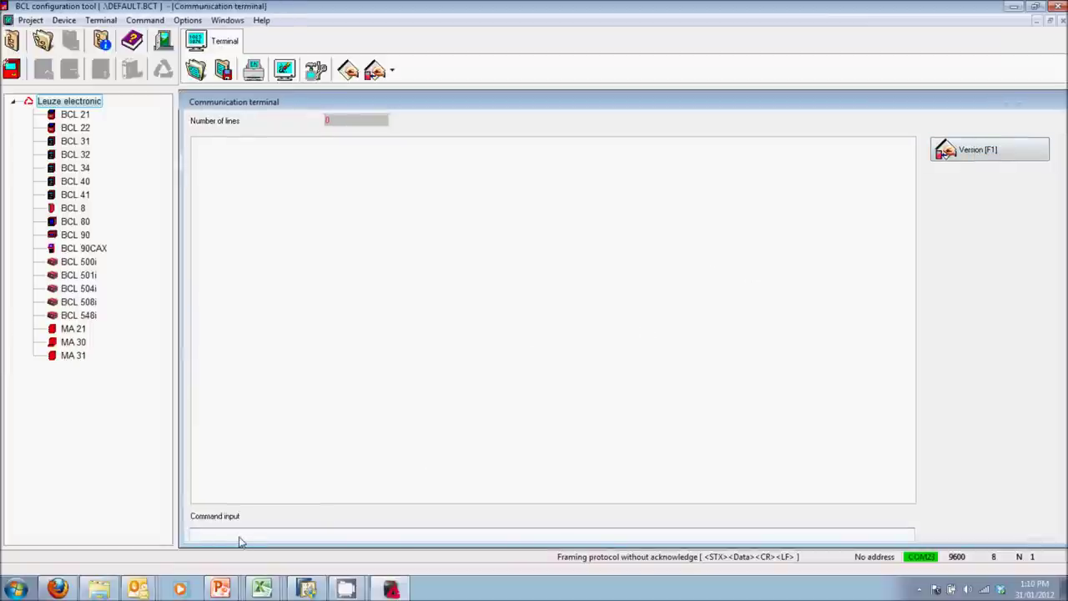
pyautogui.write('+')
pyautogui.press('Return')
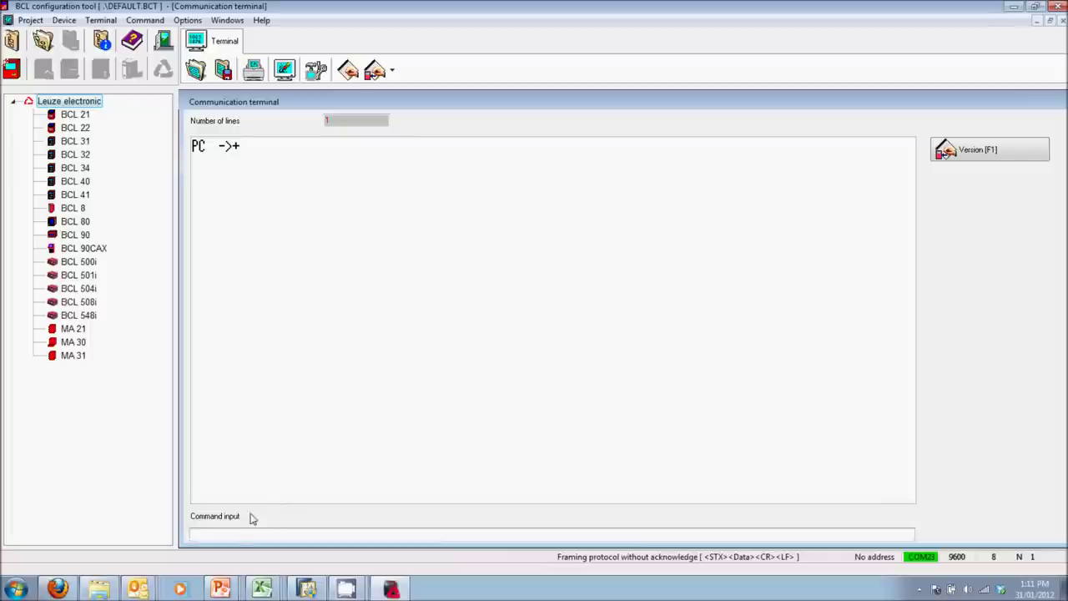
# Step: Switch the camera's operating mode to Process on the webConfig Start page
pyautogui.click(59, 589)
pyautogui.click(166, 95)
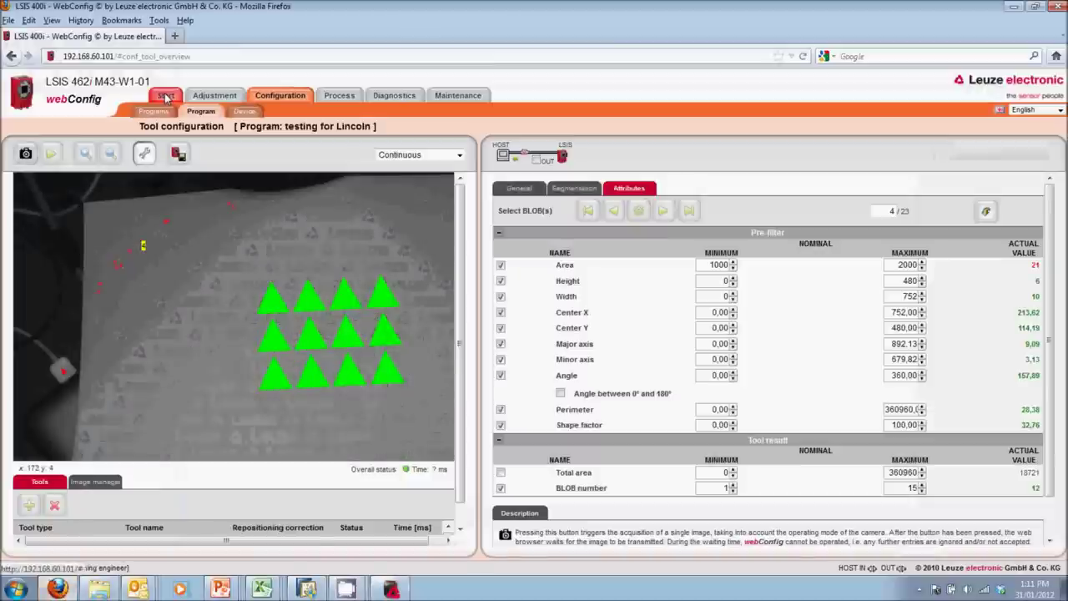
pyautogui.click(99, 160)
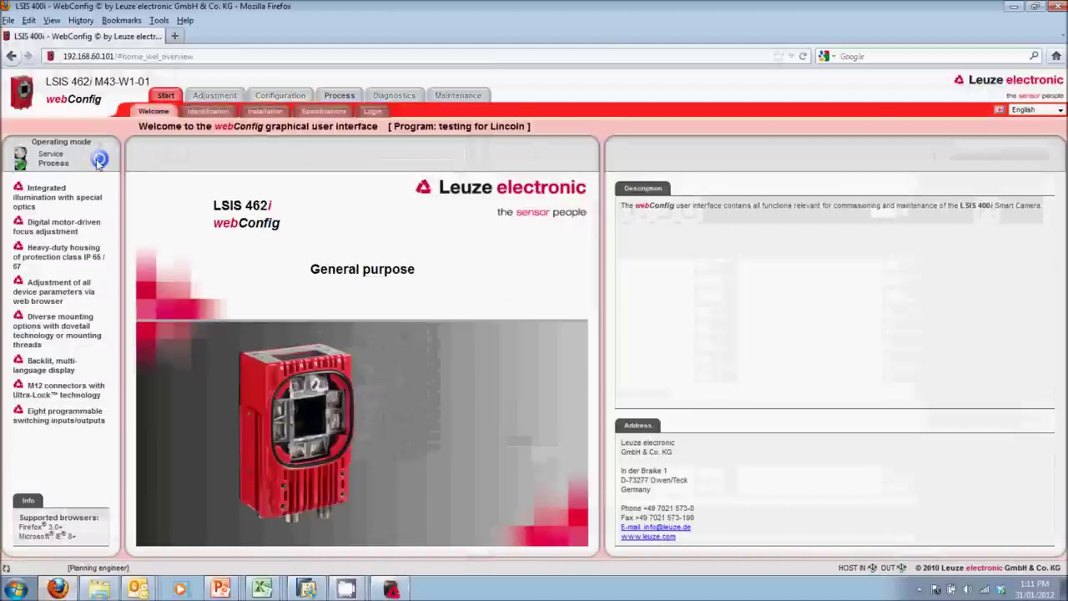
pyautogui.click(390, 588)
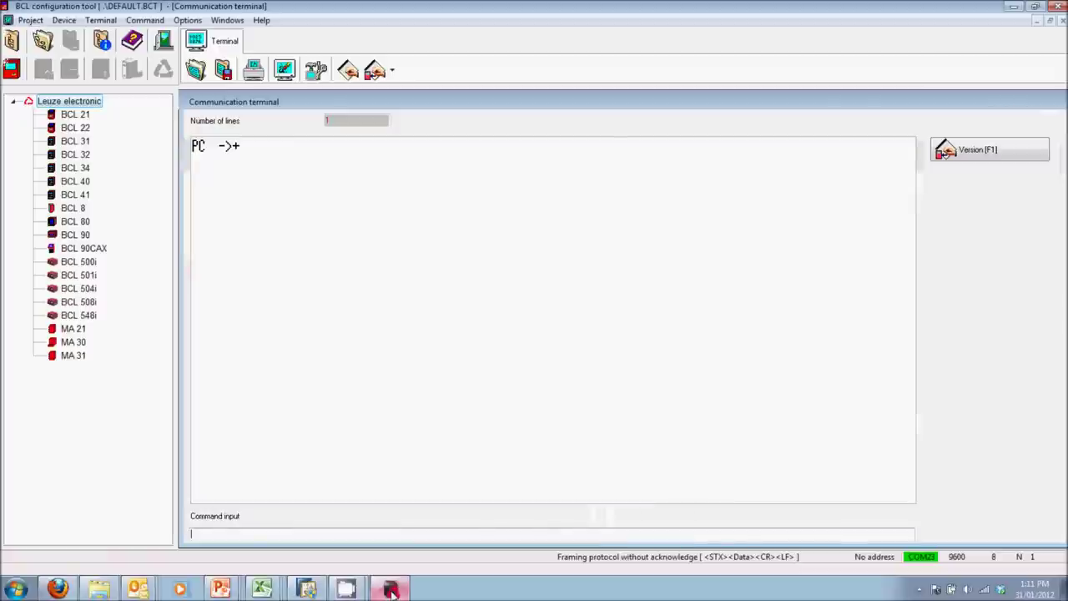
# Step: Send '+' five times so the terminal lists x/y coordinates of each triangle
pyautogui.write('+')
pyautogui.press('Return')
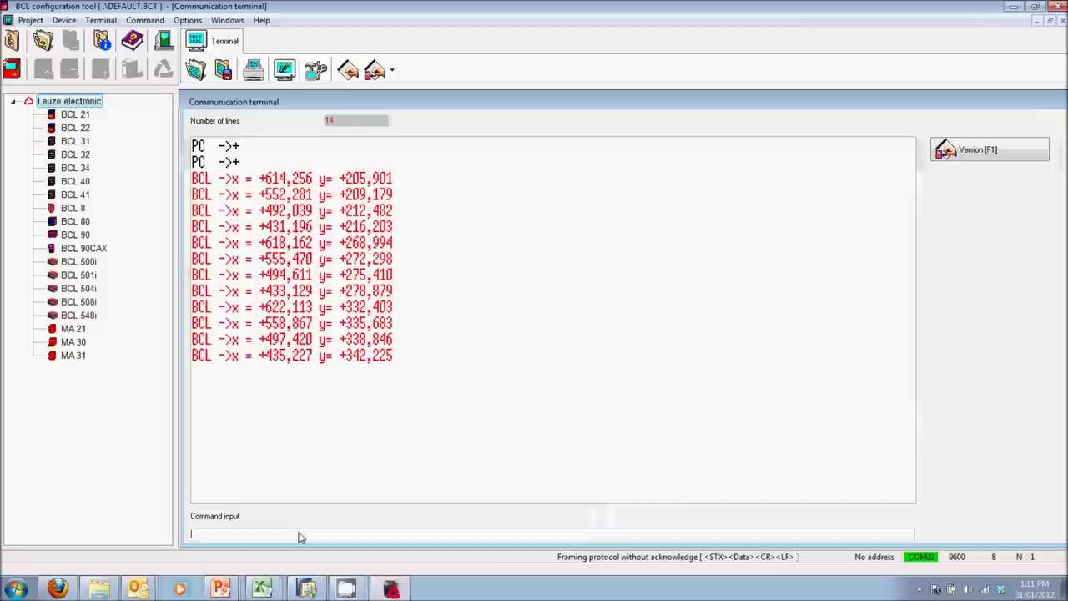
pyautogui.write('+')
pyautogui.press('Return')
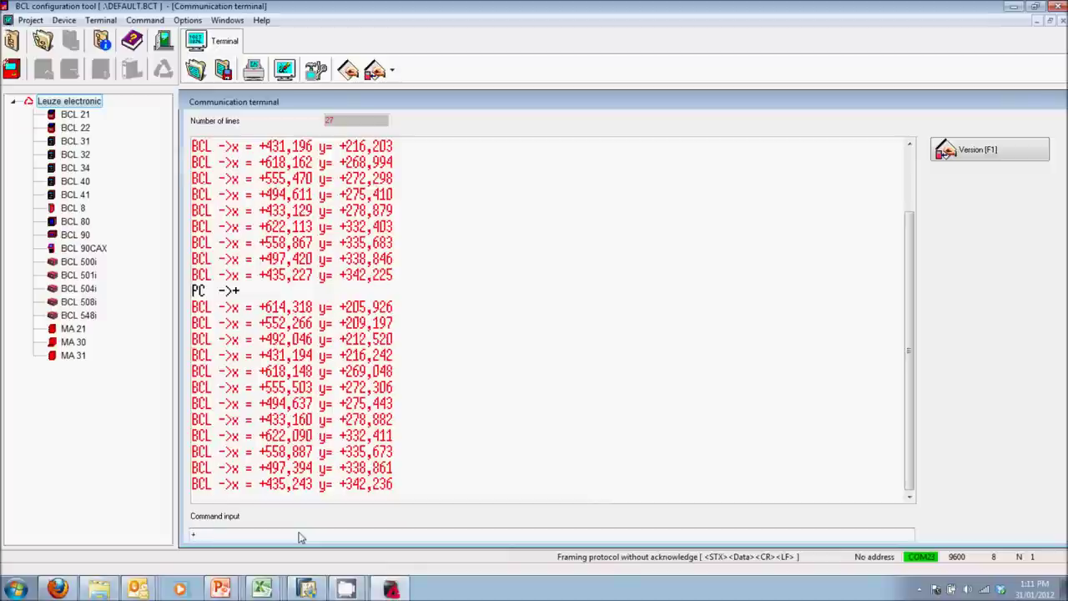
pyautogui.write('+')
pyautogui.press('Return')
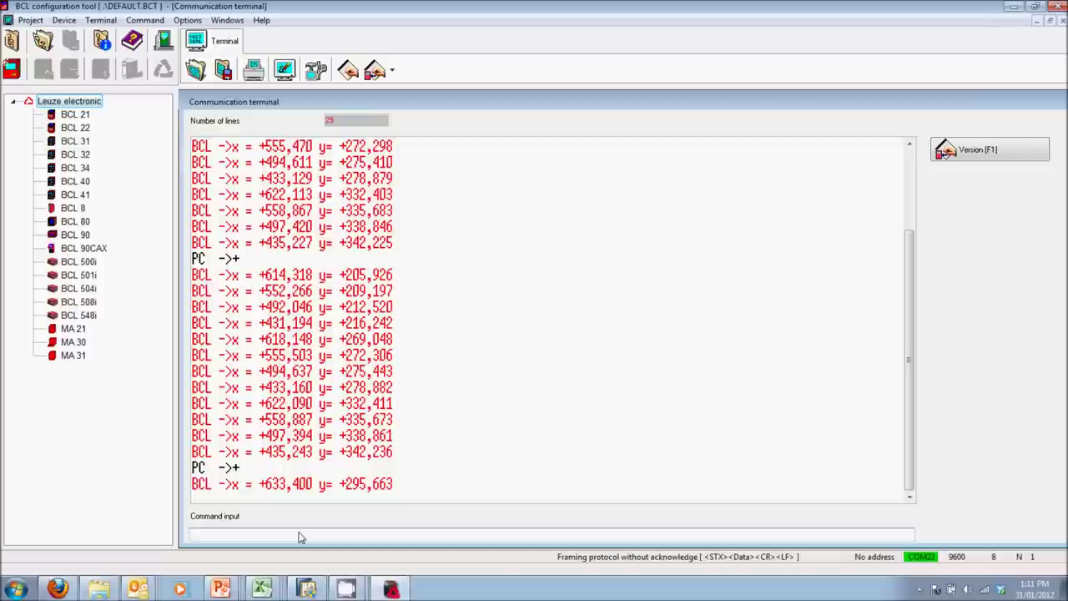
pyautogui.write('+')
pyautogui.press('Return')
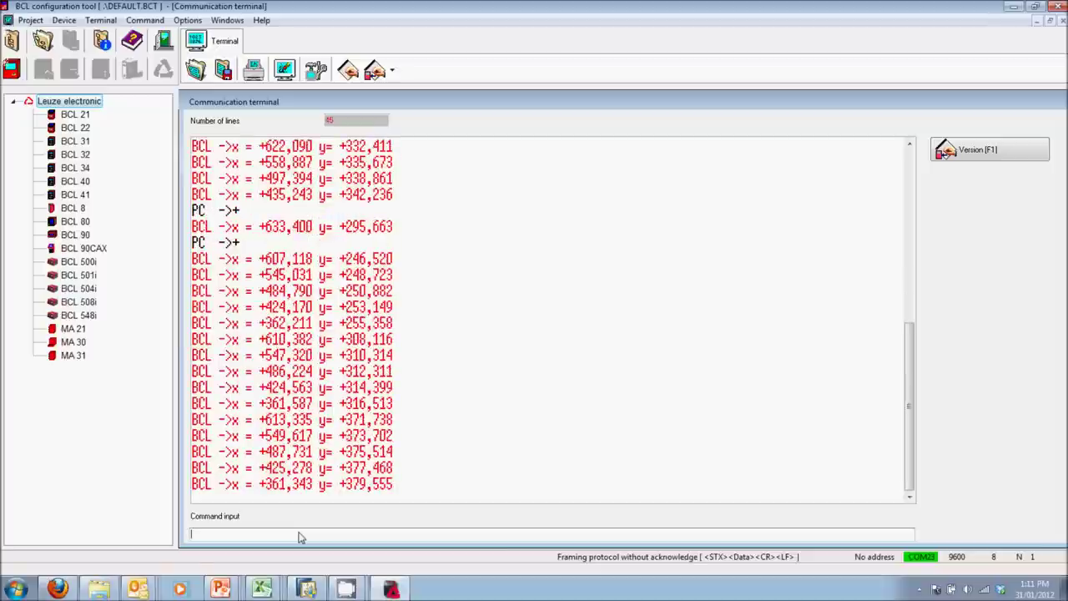
pyautogui.write('+')
pyautogui.press('Return')
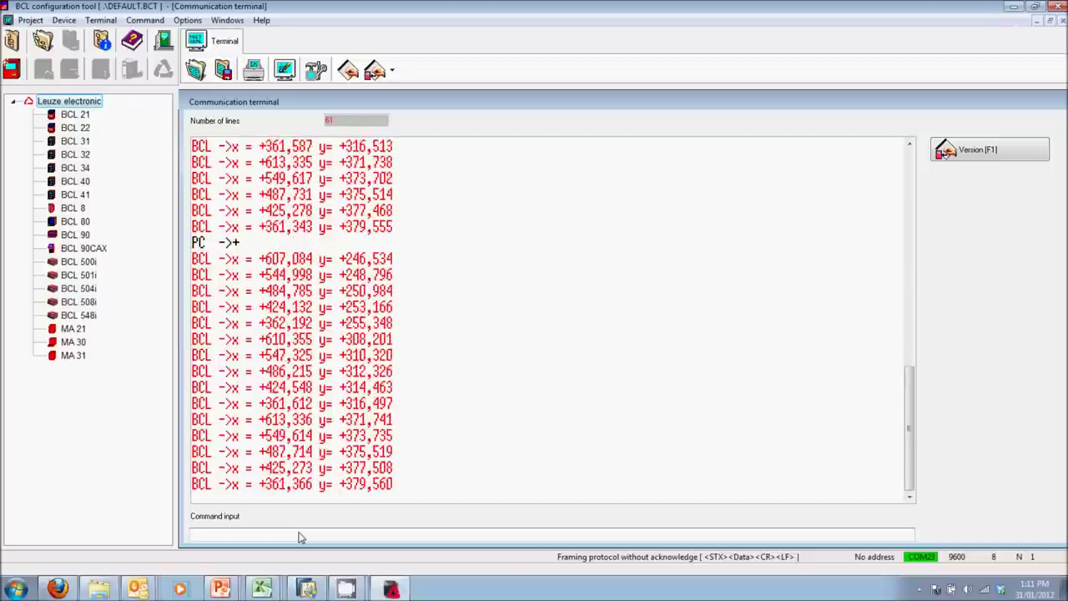
pyautogui.click(56, 588)
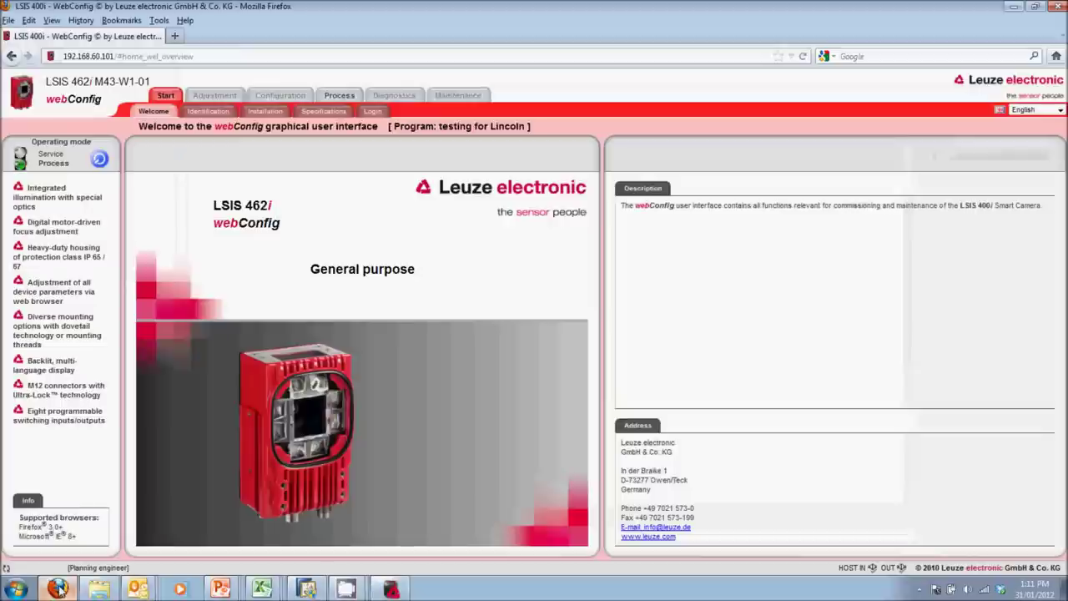
# Step: Return the camera to Service mode, take a single shot, and toggle the BLOB live image
pyautogui.click(100, 160)
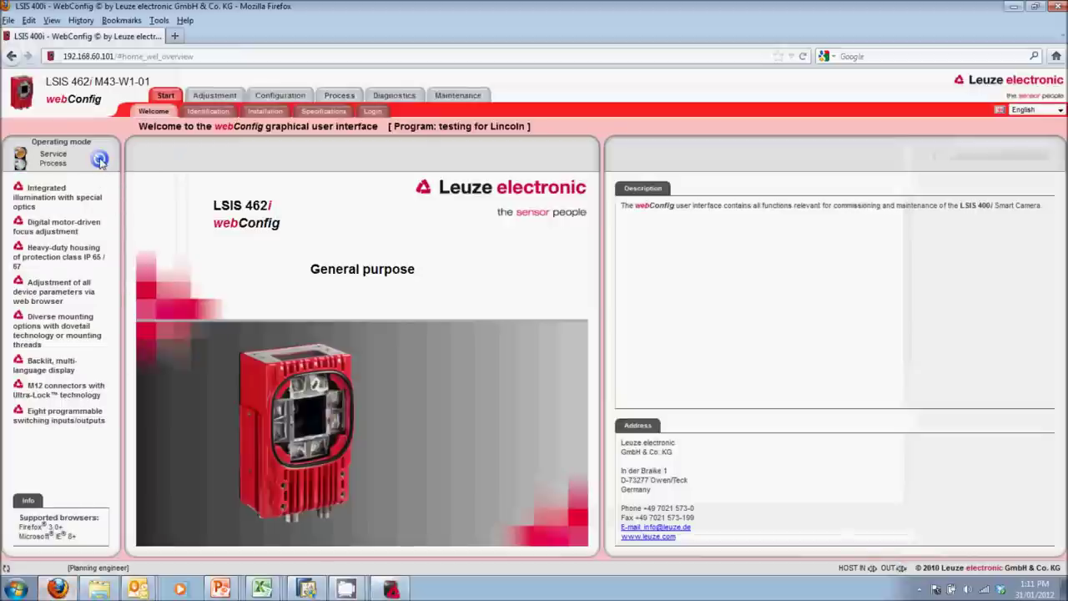
pyautogui.click(269, 95)
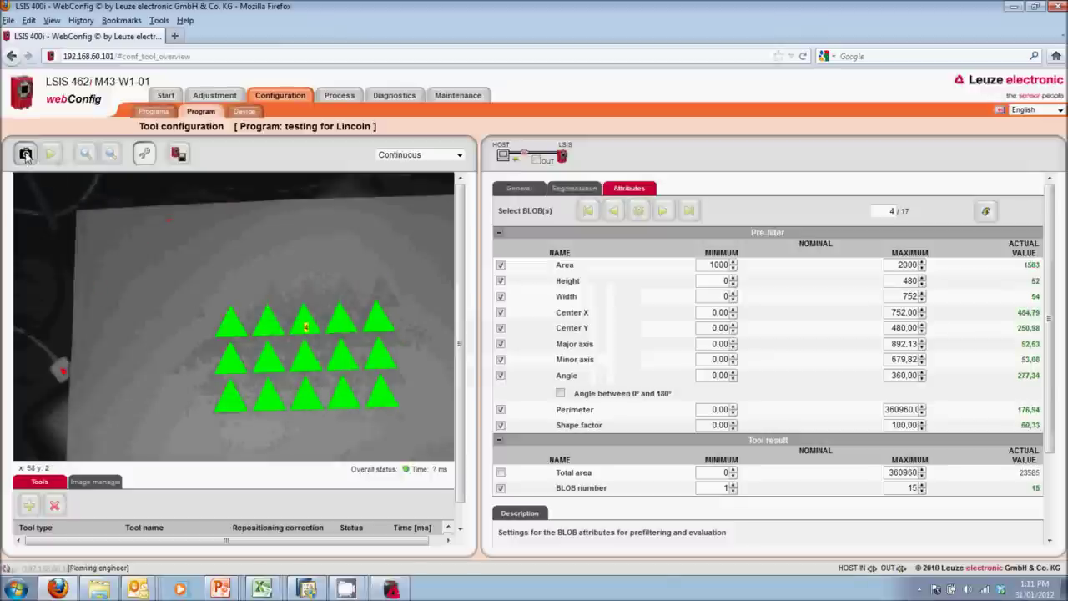
pyautogui.click(51, 154)
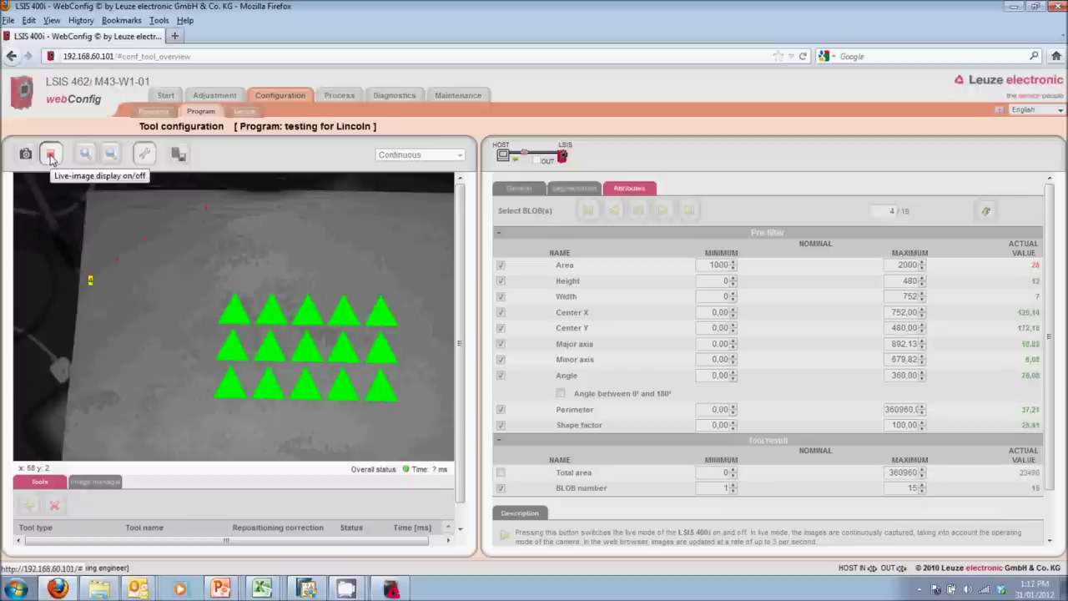
pyautogui.click(51, 159)
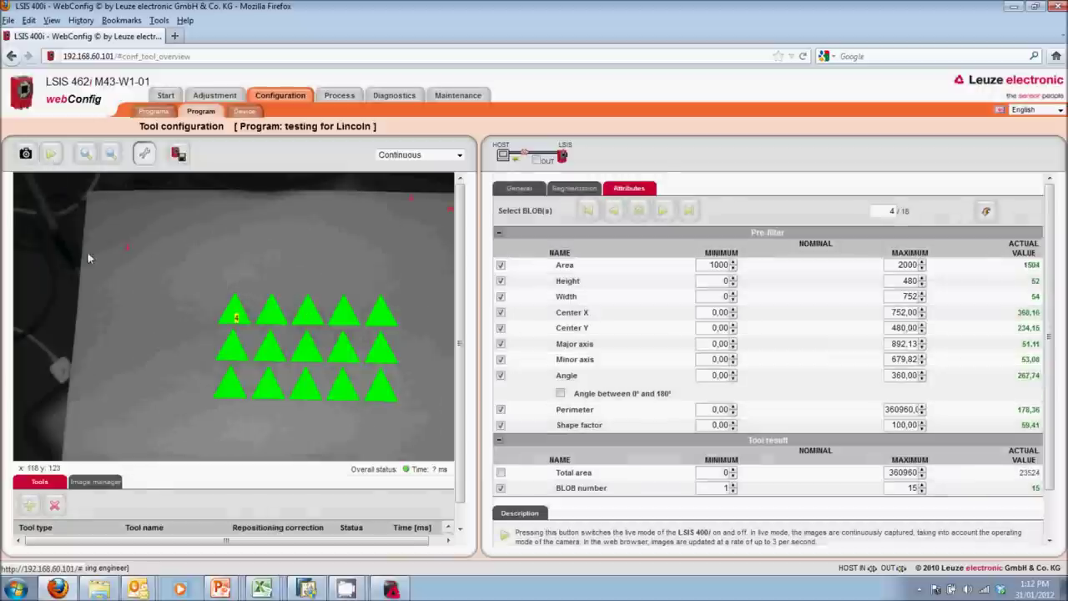
pyautogui.click(347, 588)
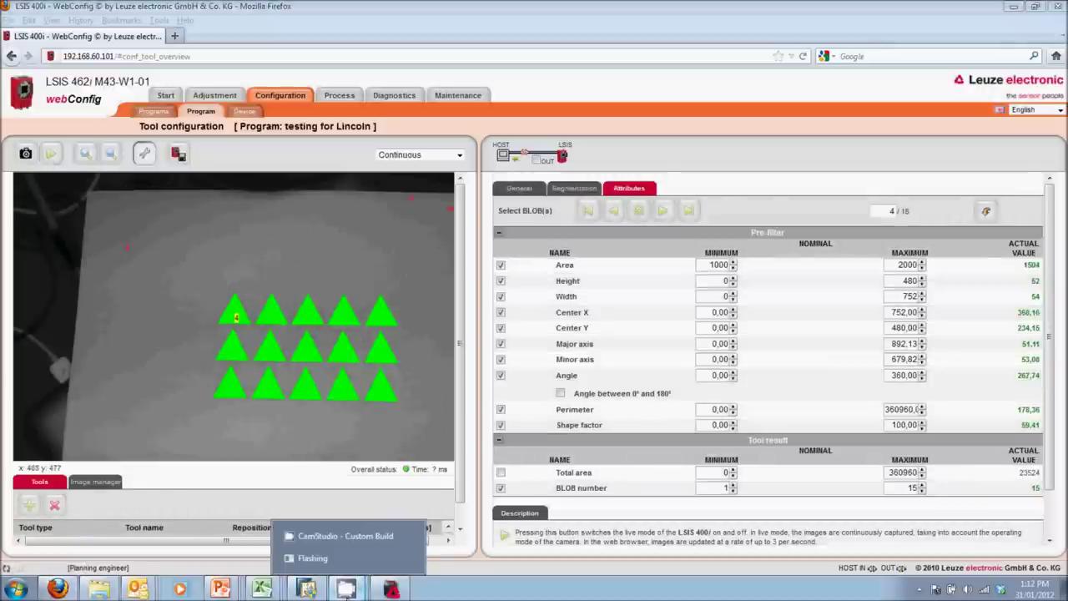
pyautogui.click(345, 536)
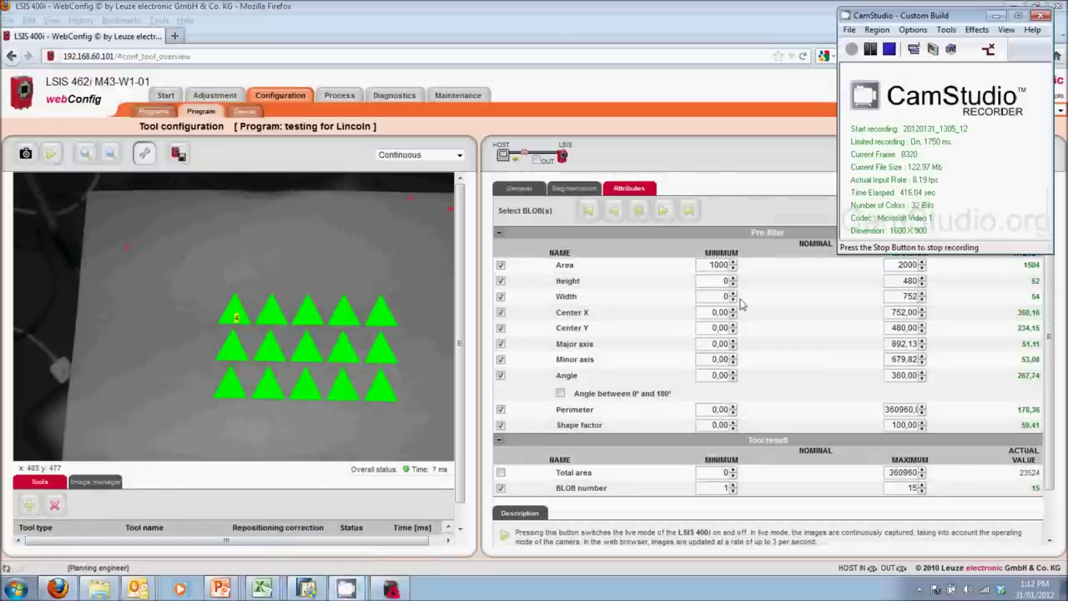